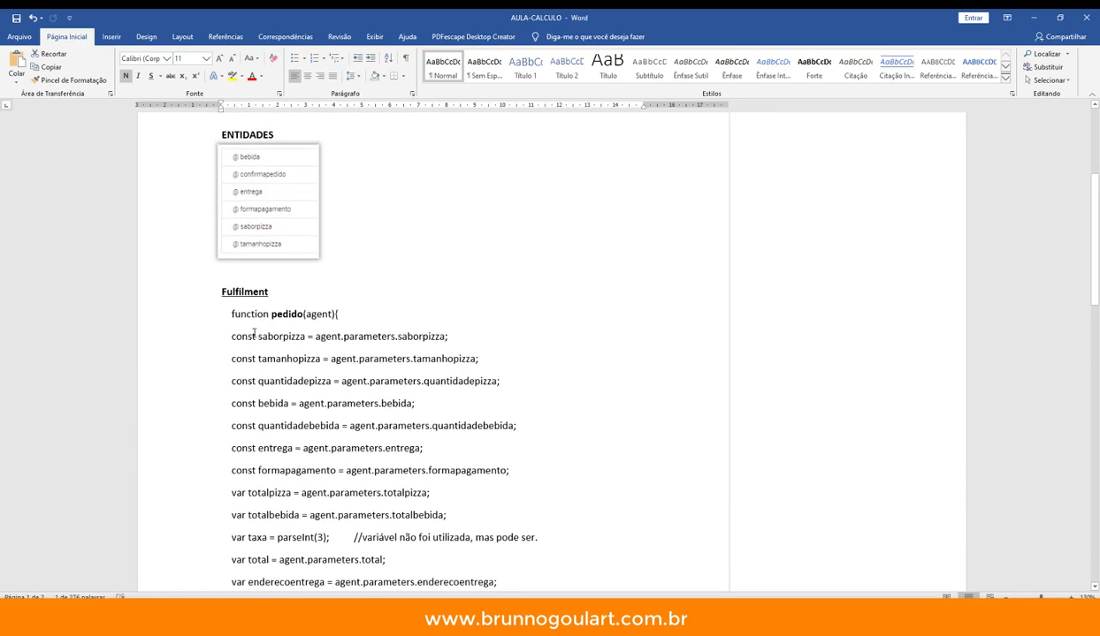
Step: Examine the pedido function header and its variable declarations in the document's Fulfilment section
double_click(286, 316)
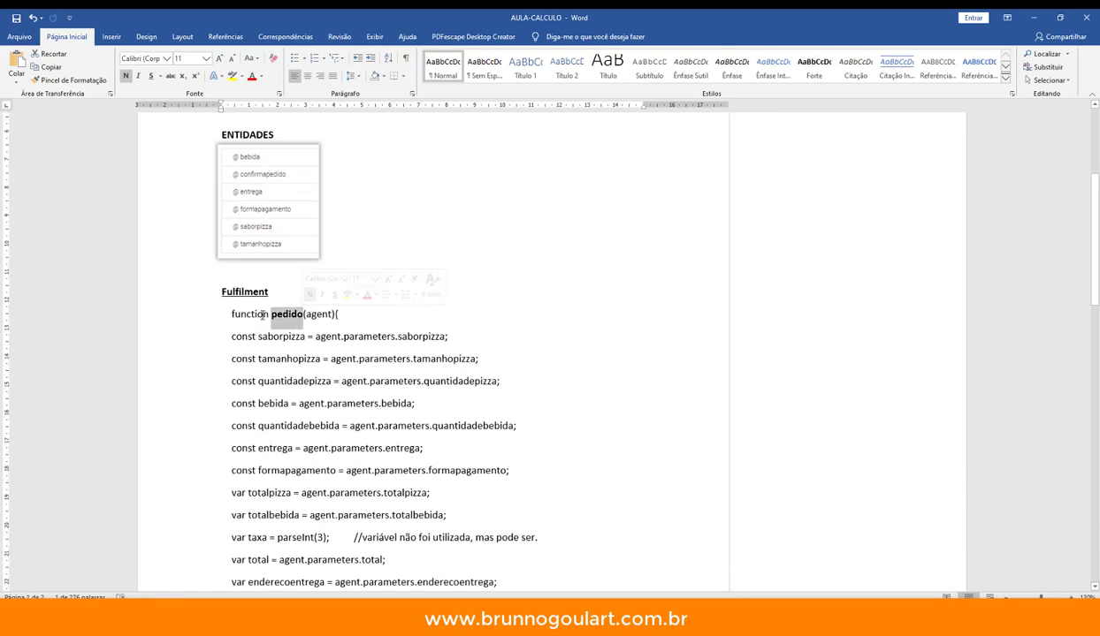
left_click_drag(230, 315, 270, 316)
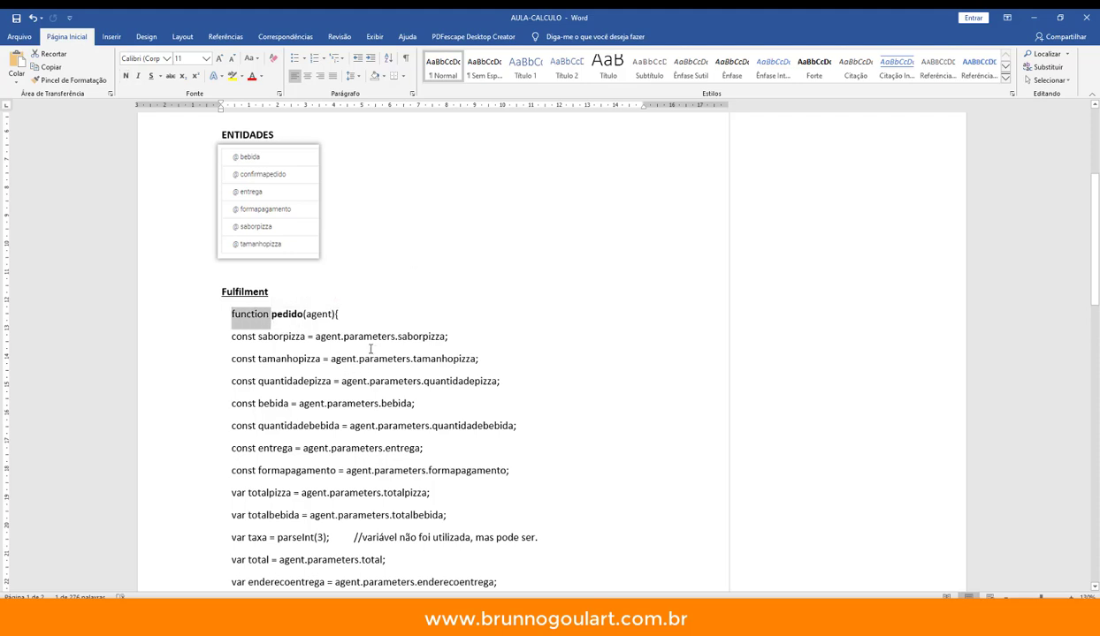
scroll(371, 349, "down", 3)
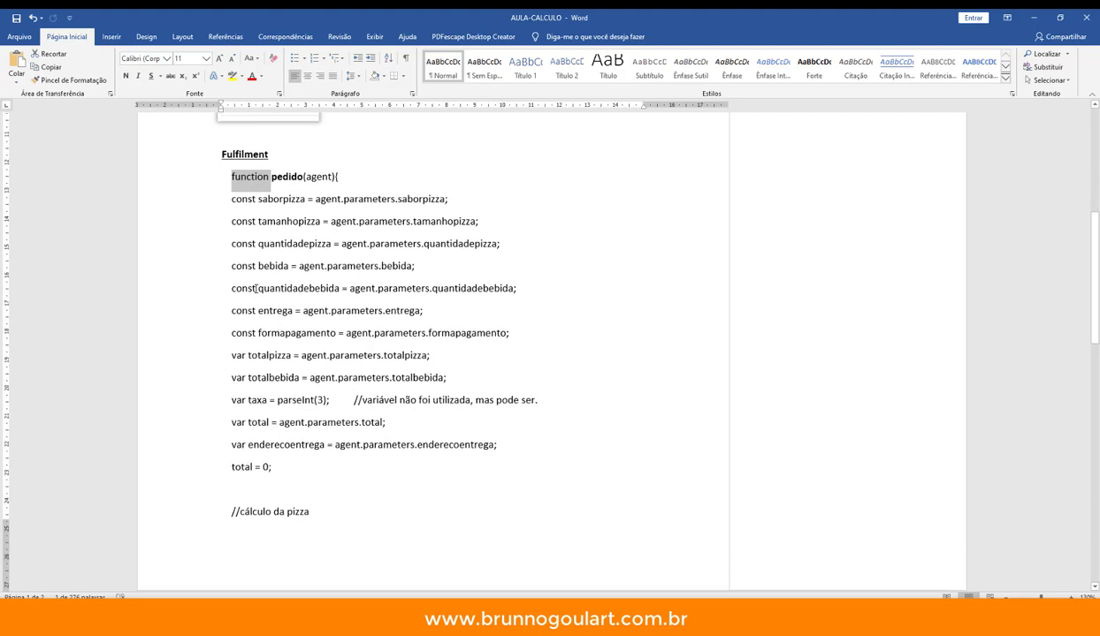
left_click_drag(232, 204, 405, 389)
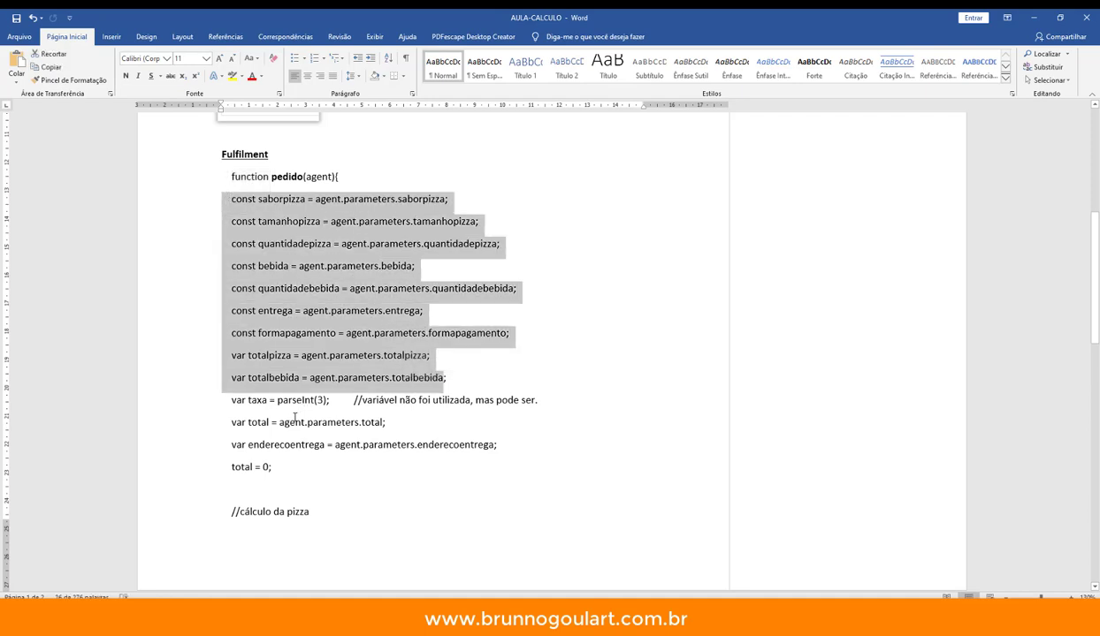
Step: Review the function's pizza and drink price calculations and the agent.add response lines at its end
scroll(295, 417, "down", 9)
left_click(324, 314)
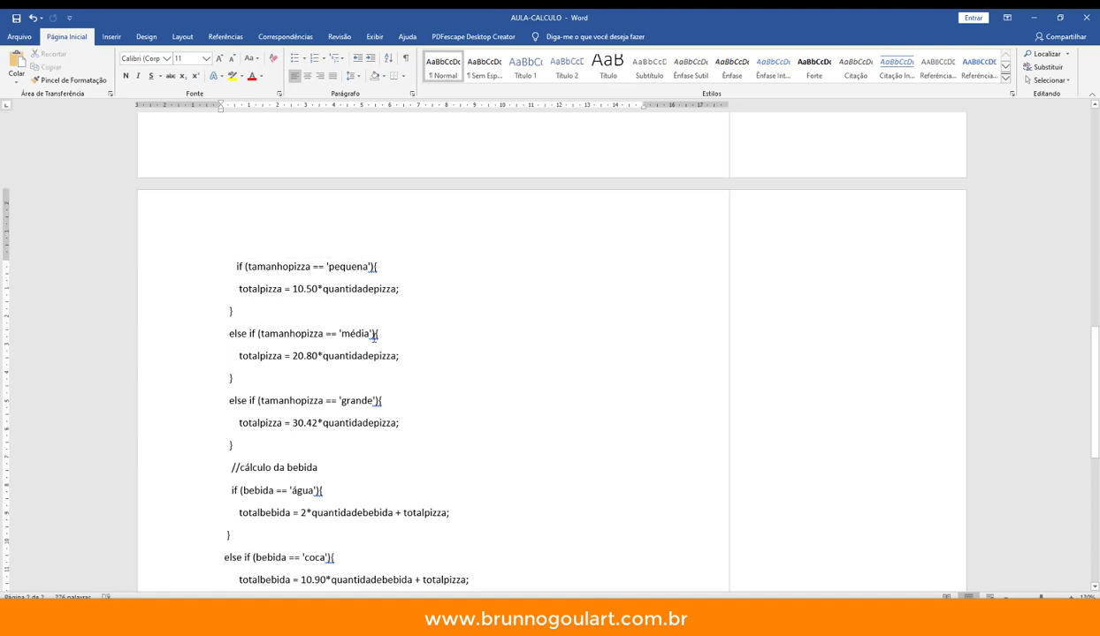
left_click_drag(239, 289, 281, 289)
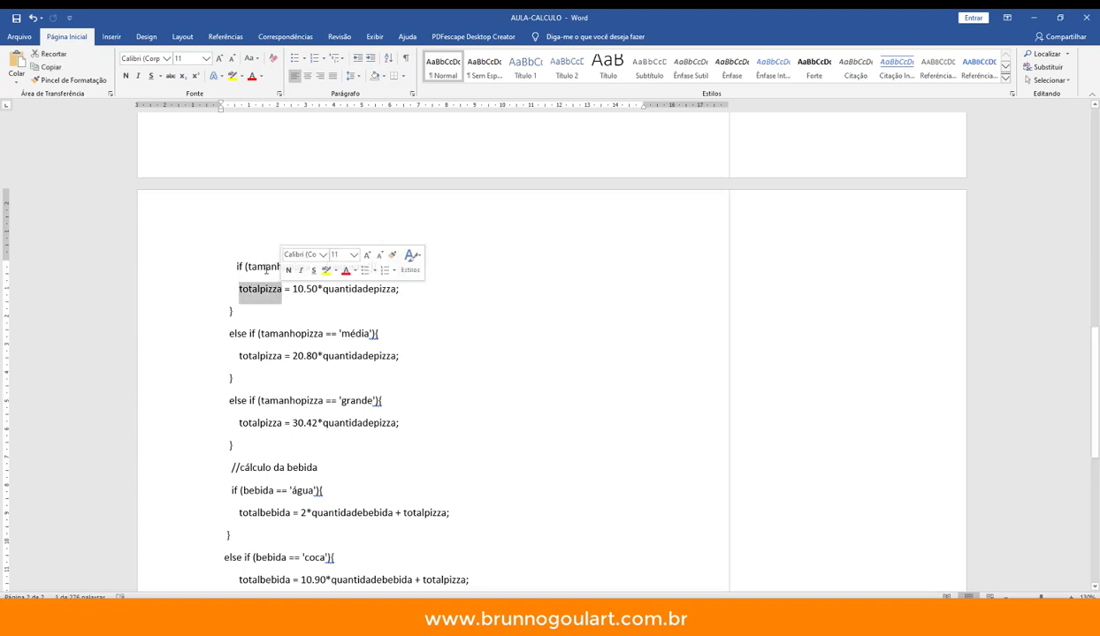
left_click(257, 266)
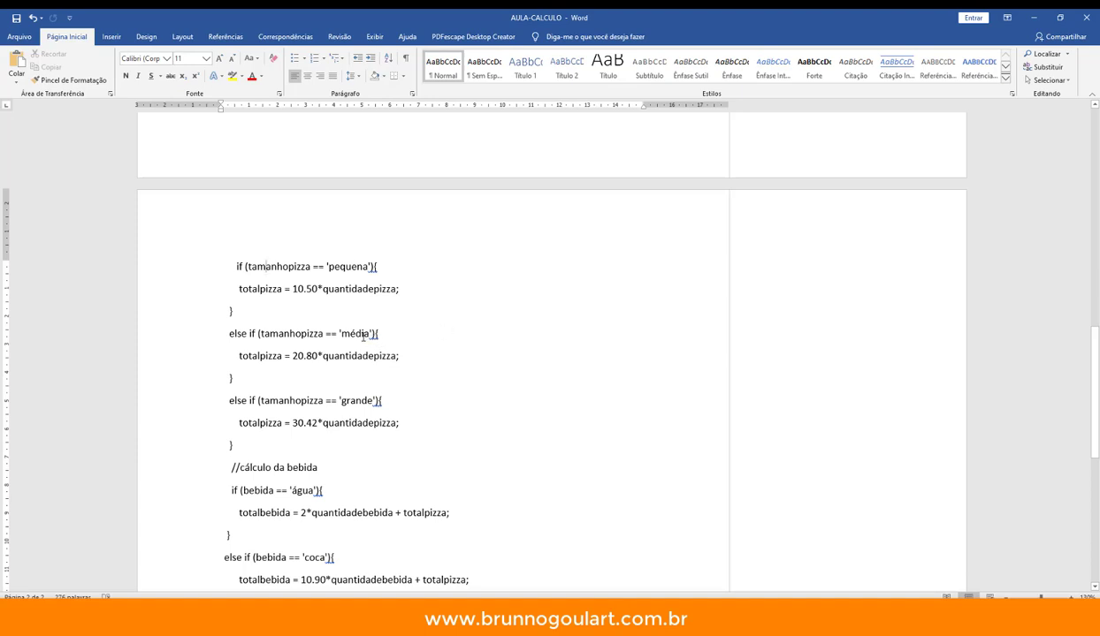
scroll(362, 337, "down", 4)
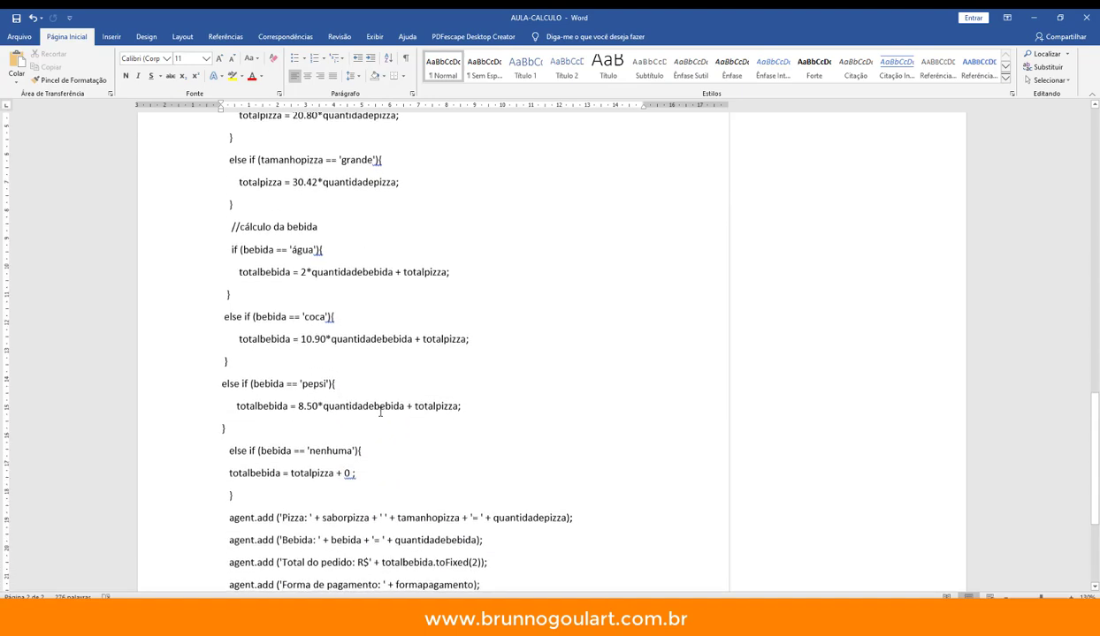
scroll(350, 394, "down", 3)
Step: Switch to Dialogflow and open the Default Welcome Intent to review its text response
key("alt+Tab")
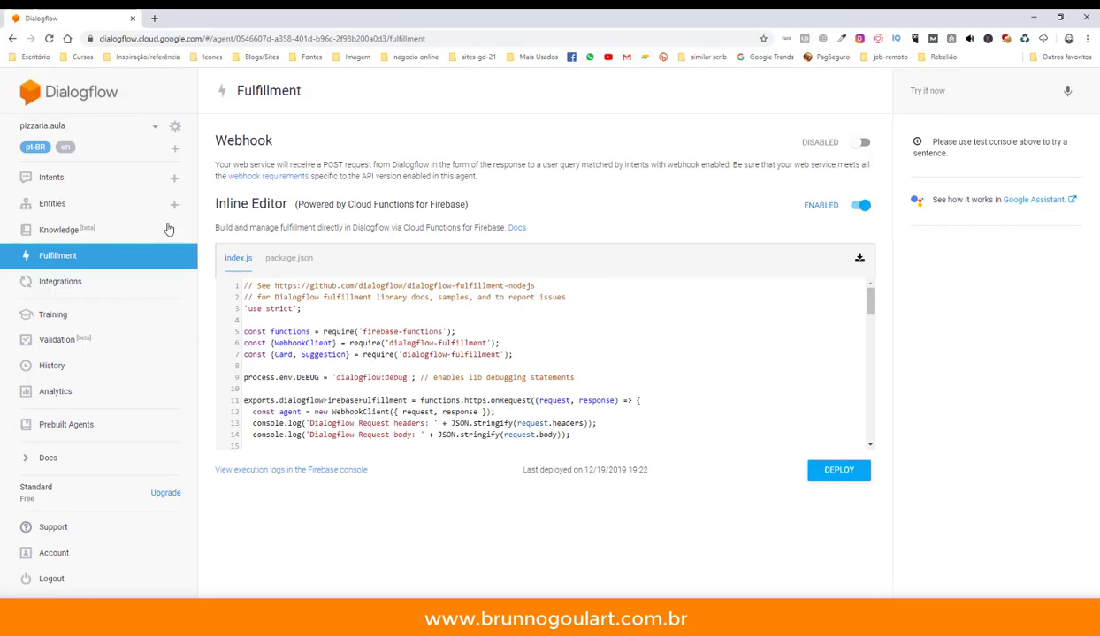
left_click(117, 180)
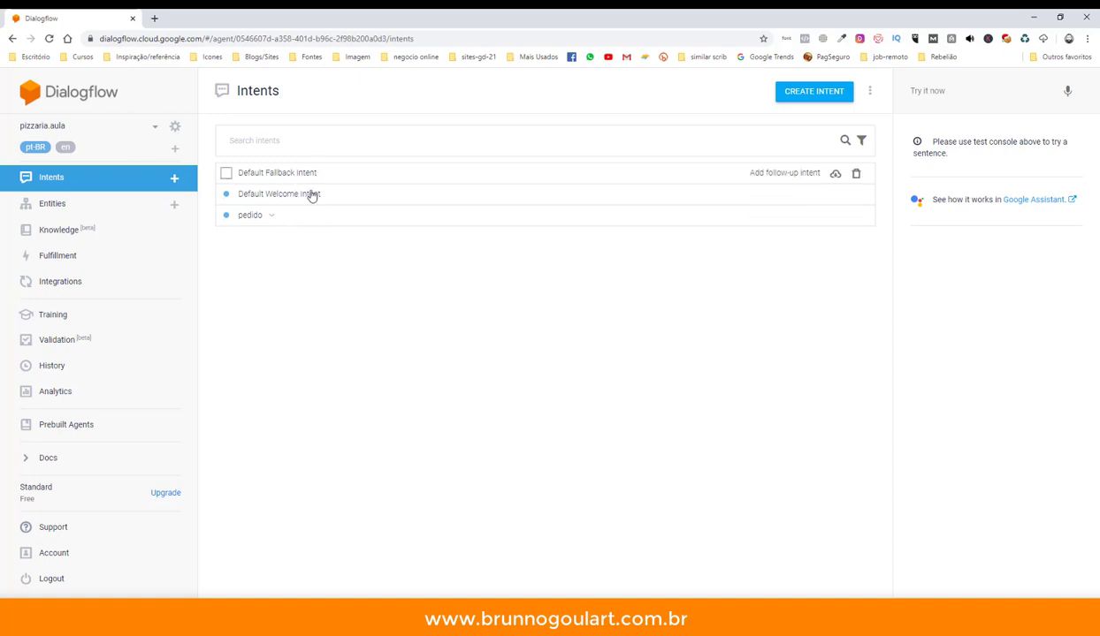
left_click(362, 201)
scroll(565, 399, "down", 6)
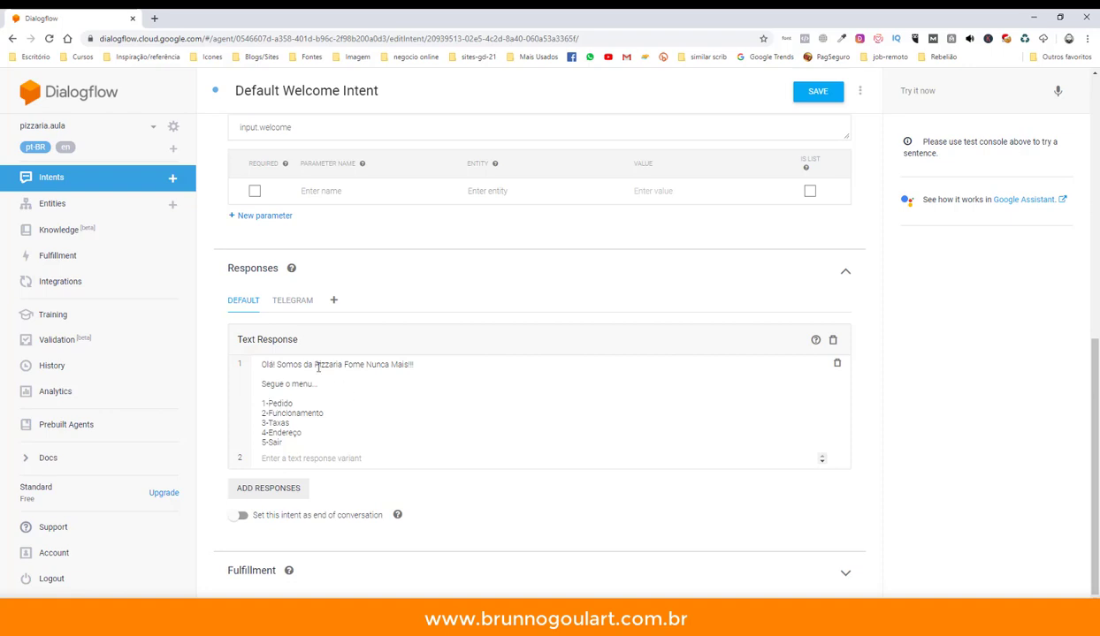
Step: Open the pedido intent and check its training phrases
left_click(106, 183)
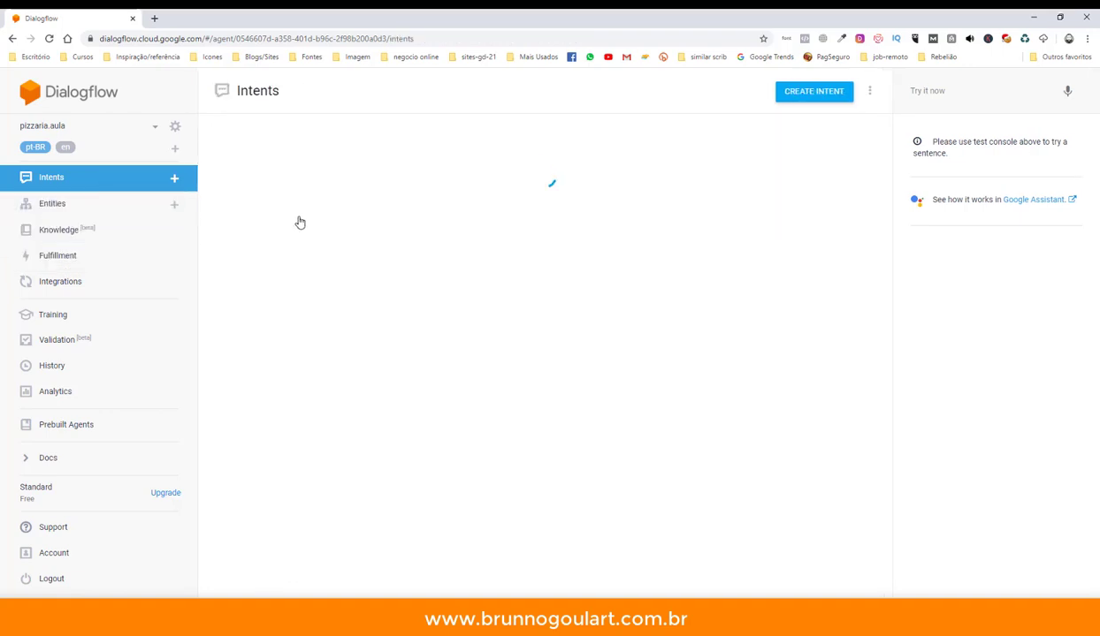
left_click(454, 260)
scroll(353, 354, "down", 2)
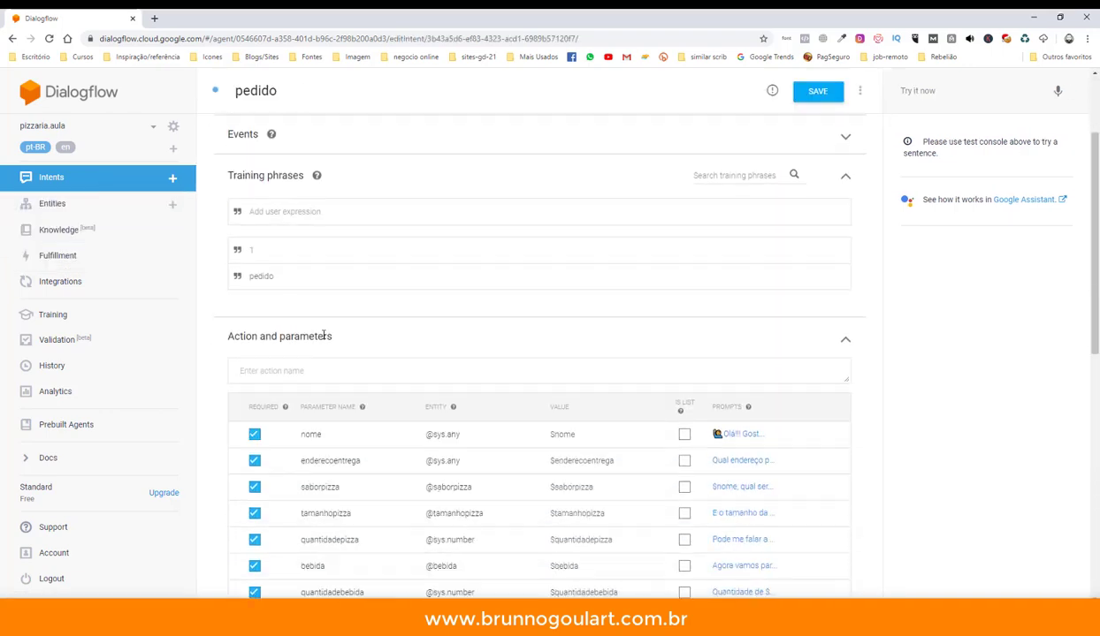
scroll(324, 336, "down", 1)
left_click(248, 210)
double_click(248, 210)
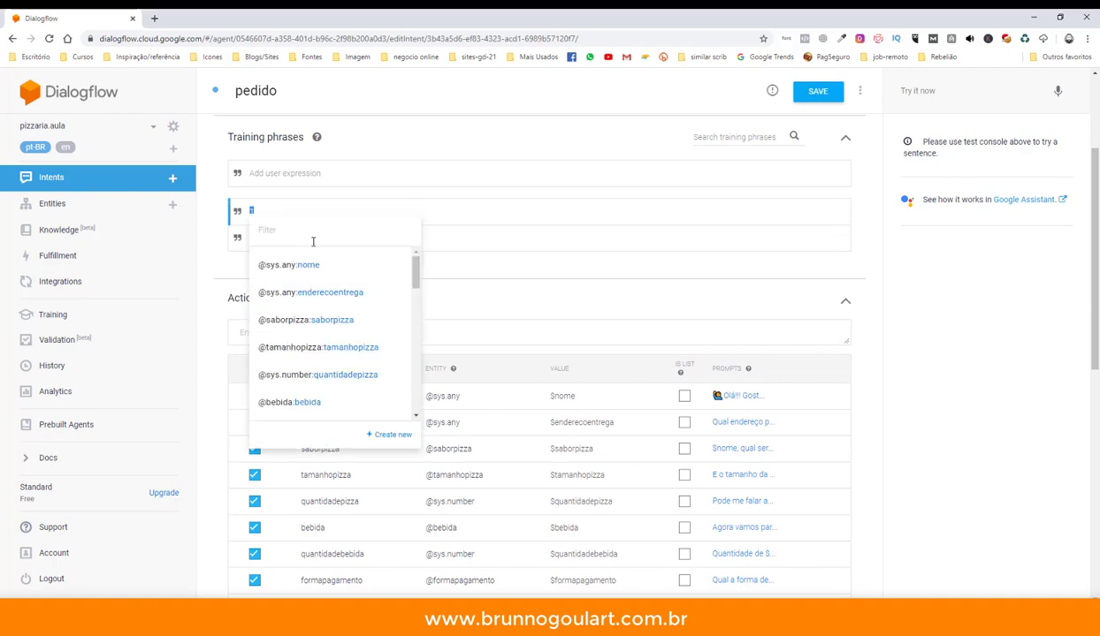
left_click(429, 241)
Step: Compare the pedido intent's parameters with the parameter table at the start of the Word document, returning to Dialogflow
scroll(412, 303, "down", 2)
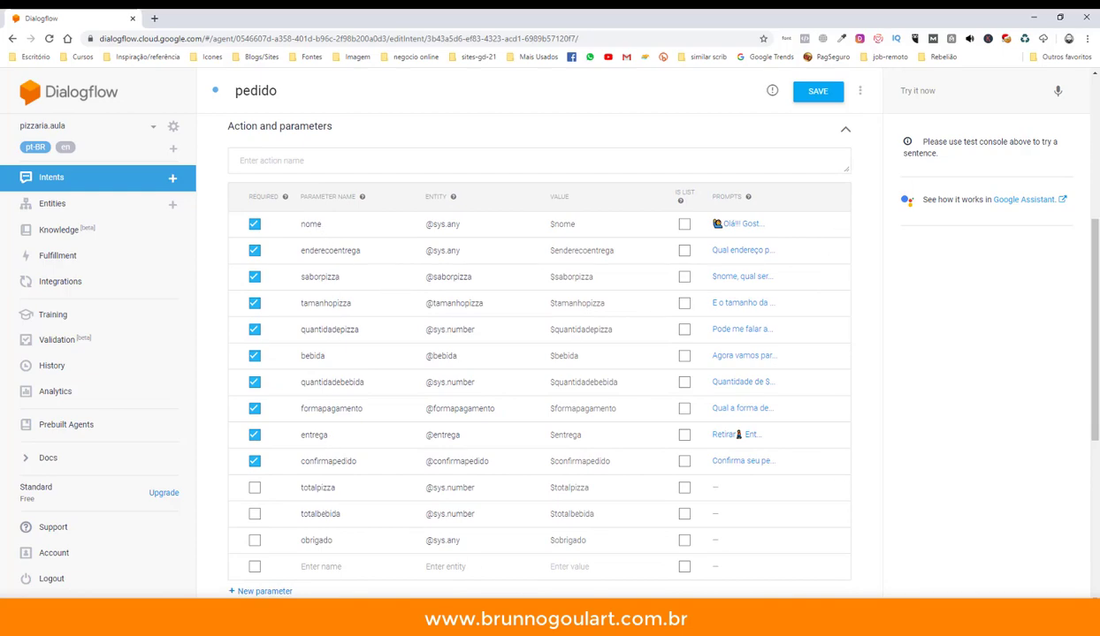
key("alt+Tab")
scroll(404, 431, "up", 6)
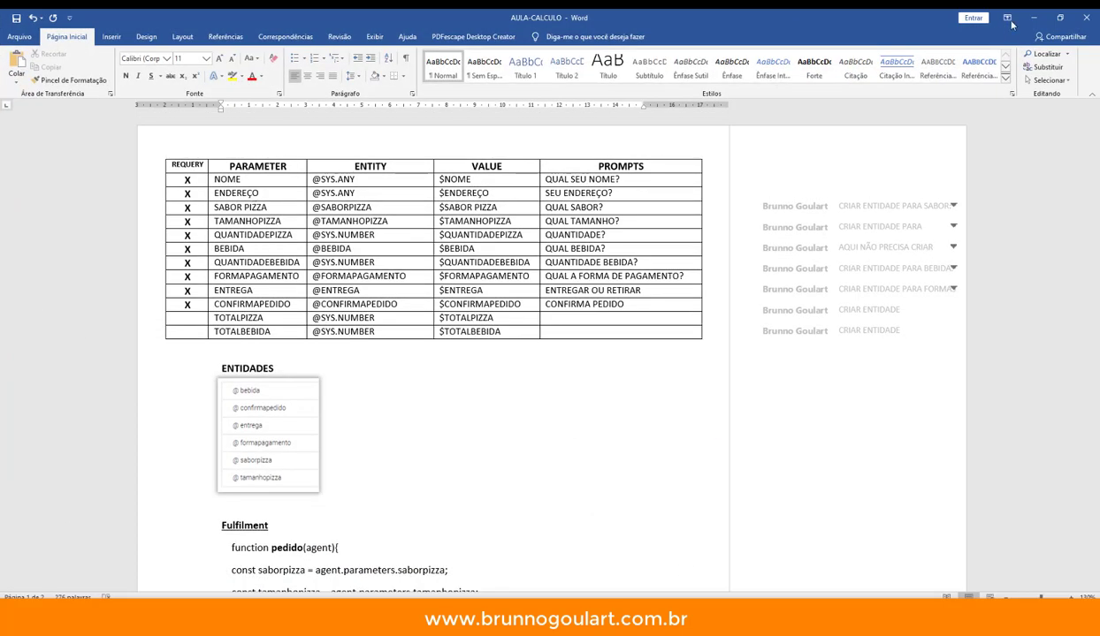
key("alt+Tab")
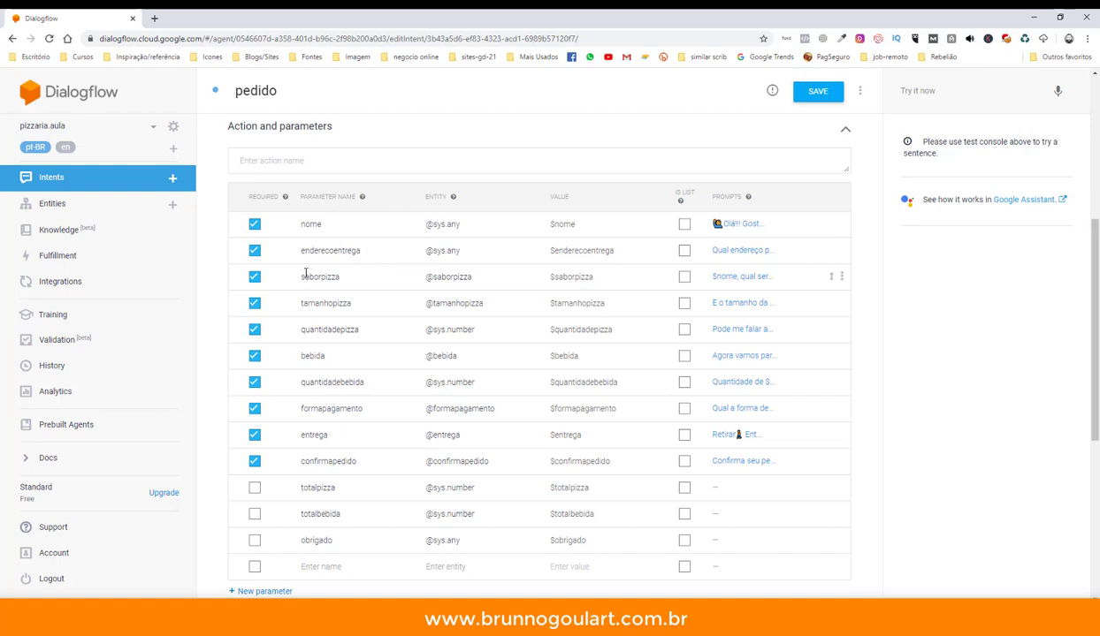
Step: Examine the pedido intent's parameter list, including the required order fields and the optional totalpizza and totalbebida rows
left_click_drag(300, 280, 344, 429)
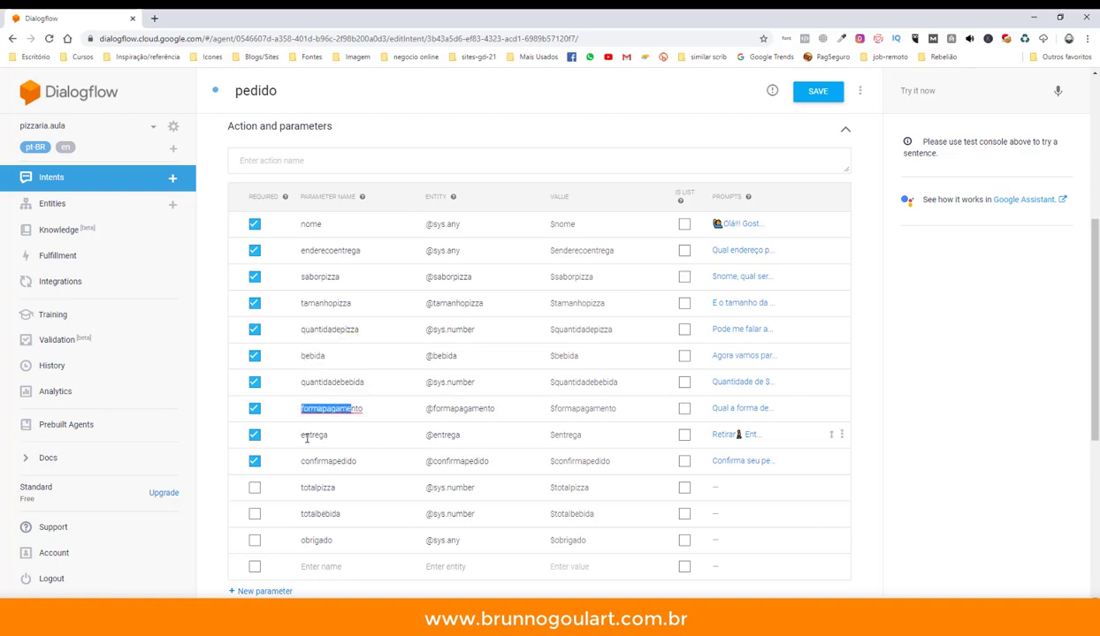
double_click(304, 434)
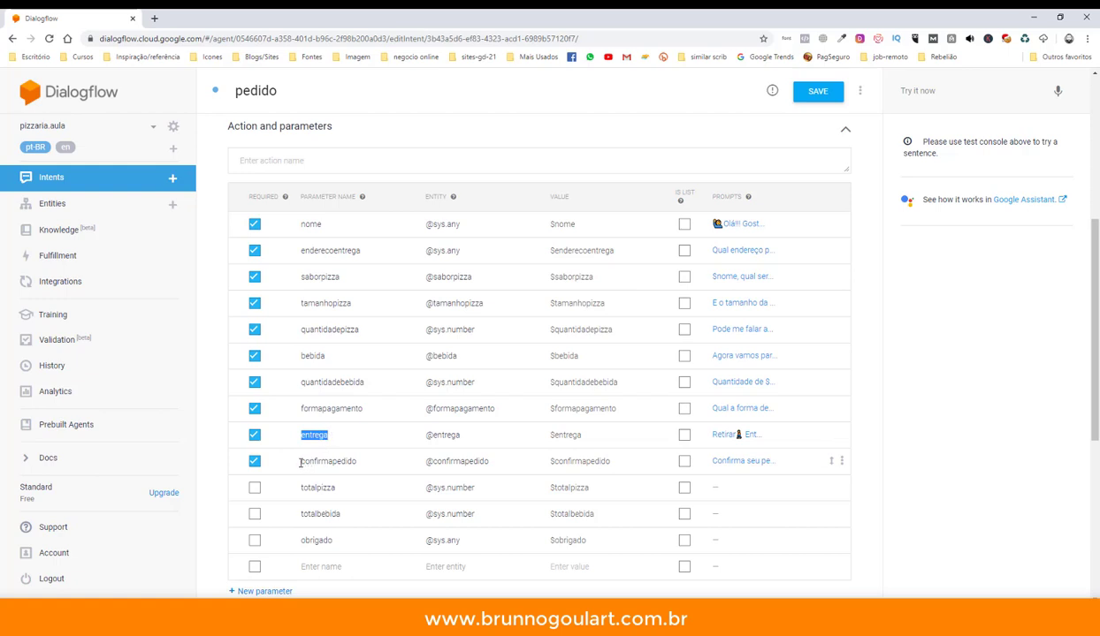
left_click(405, 408)
scroll(388, 459, "down", 2)
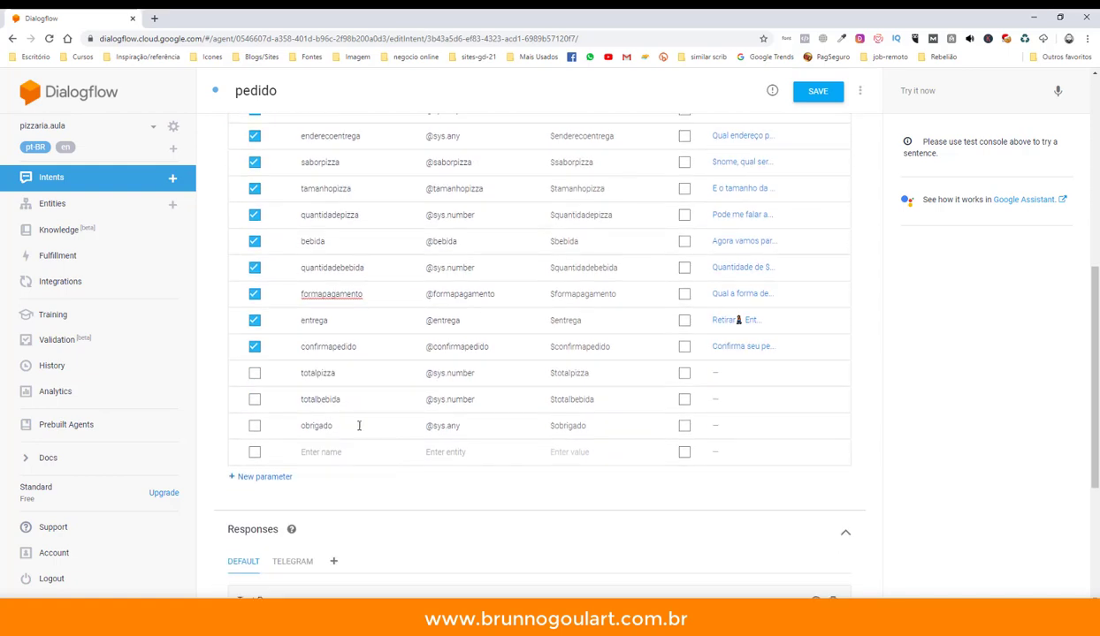
scroll(326, 400, "down", 2)
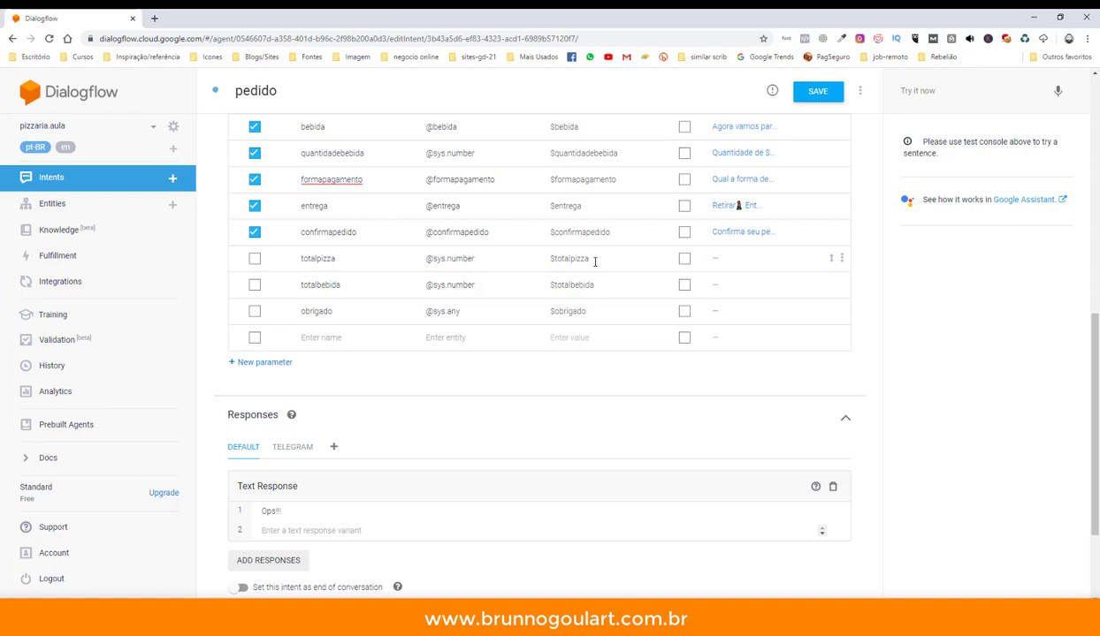
scroll(595, 261, "up", 3)
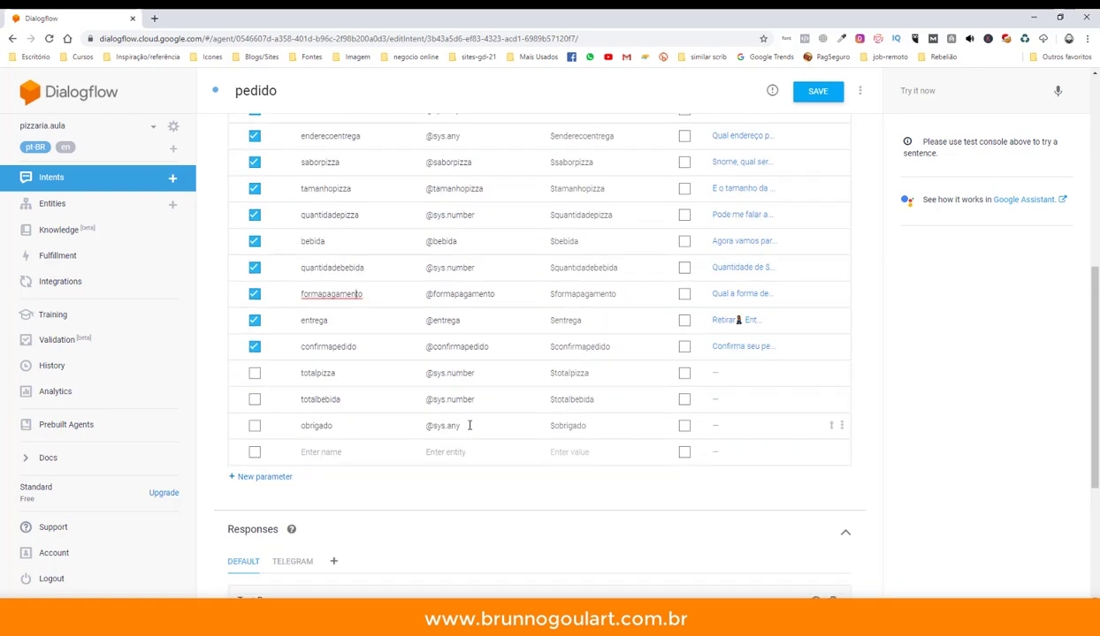
scroll(459, 435, "up", 3)
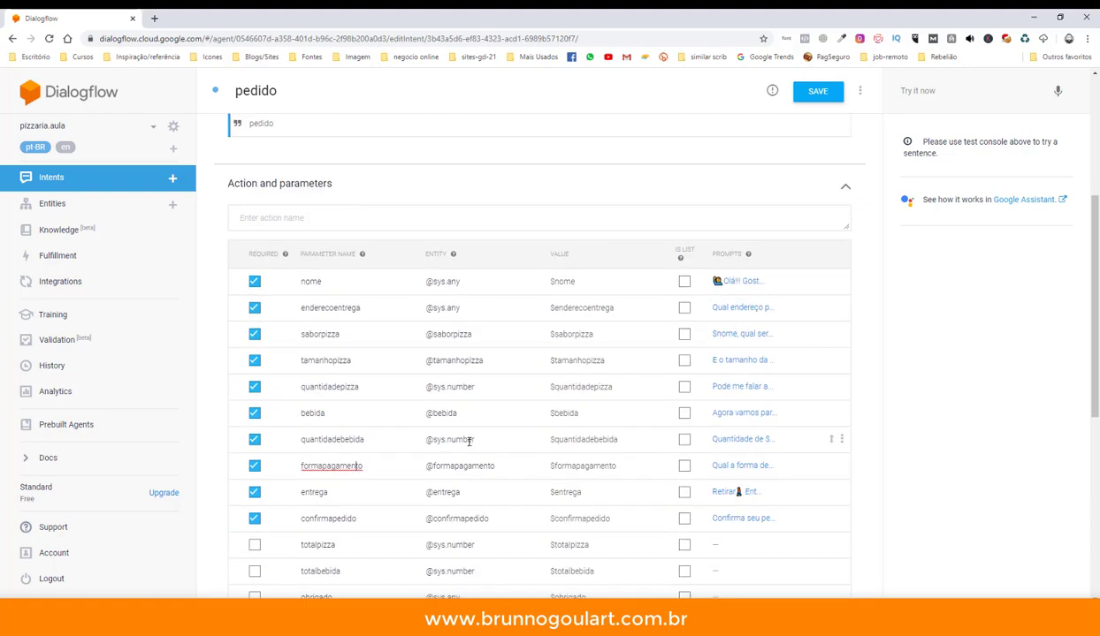
scroll(468, 439, "down", 3)
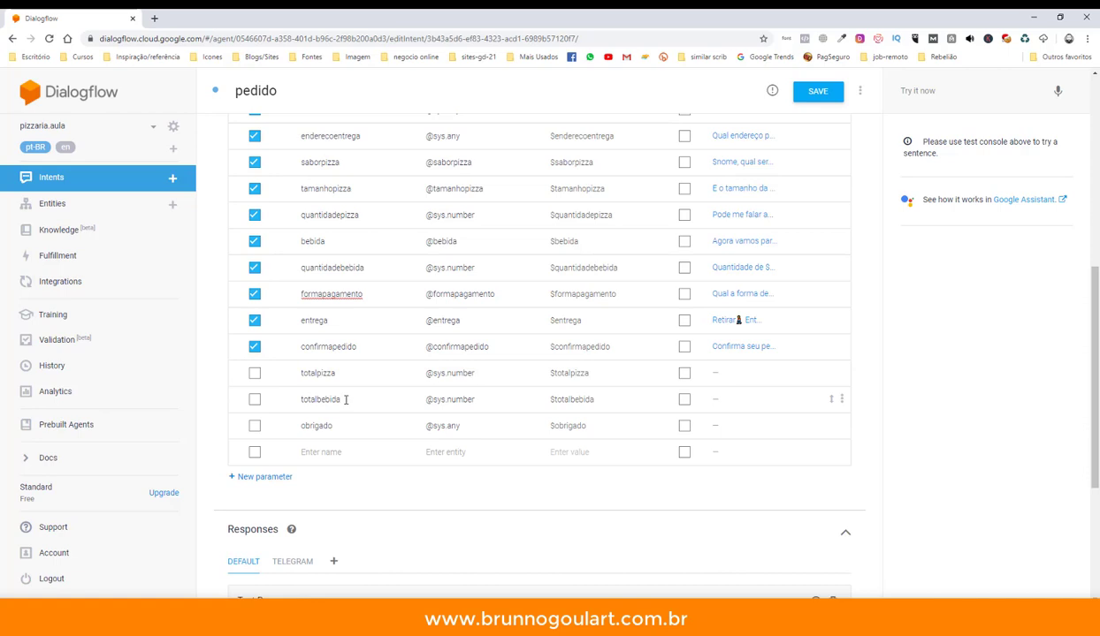
left_click_drag(345, 400, 300, 399)
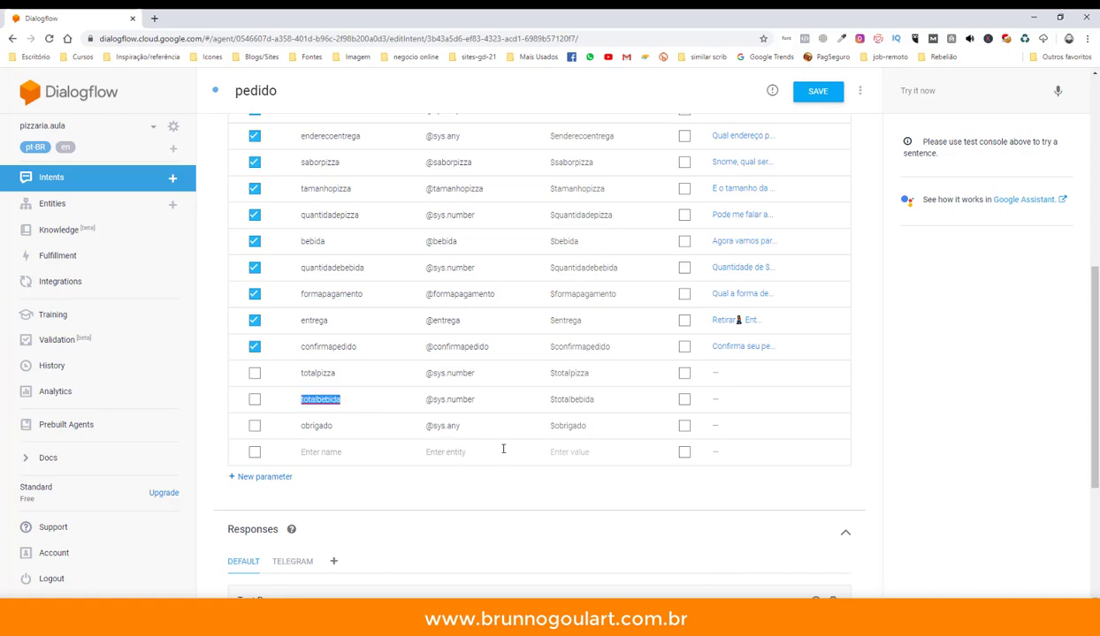
scroll(765, 389, "up", 2)
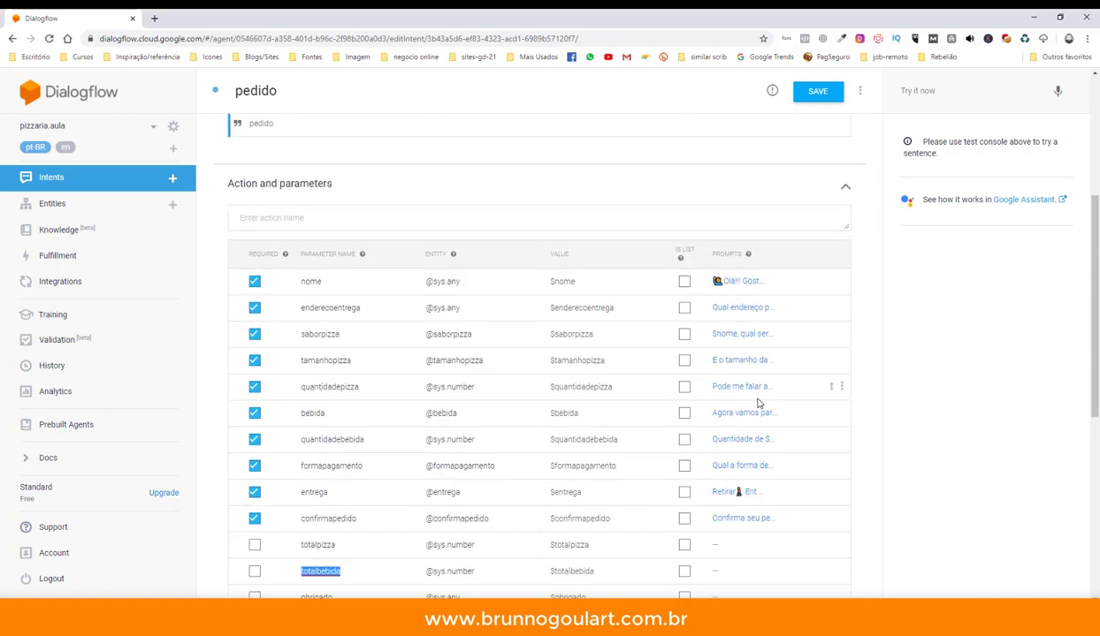
Step: View the prompts defined for the nome and saborpizza parameters, closing each one
left_click(750, 283)
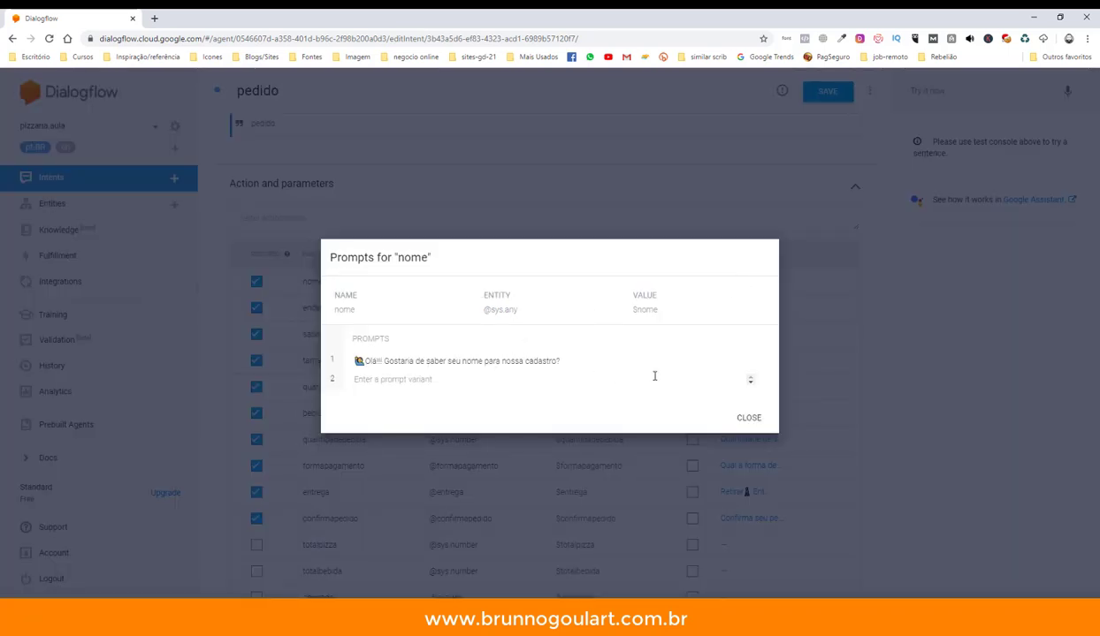
left_click(745, 416)
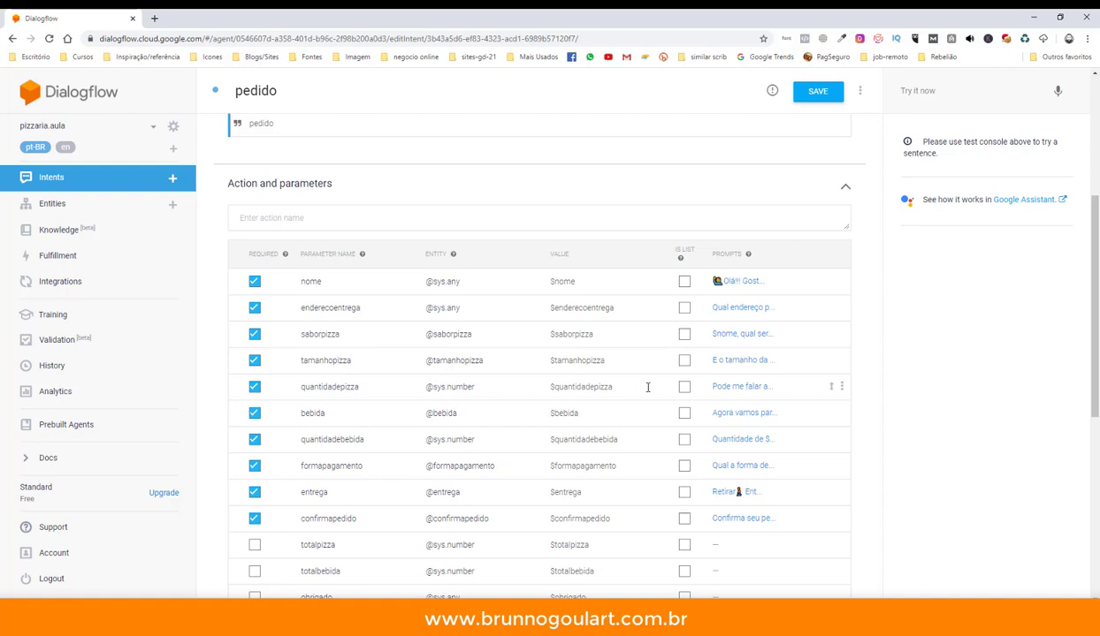
left_click(711, 334)
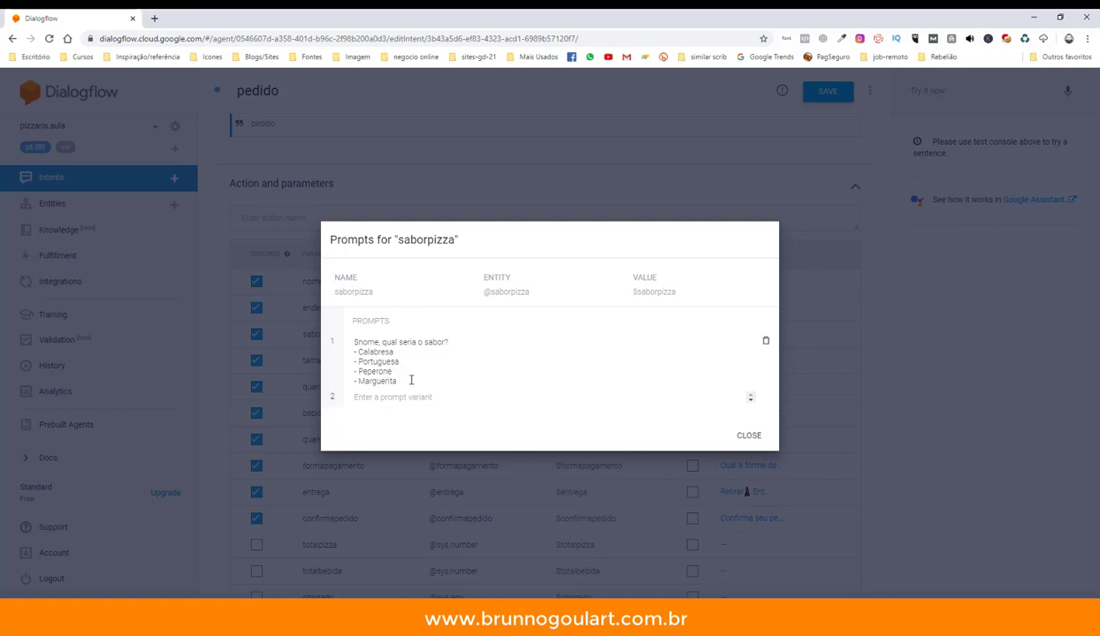
left_click(747, 436)
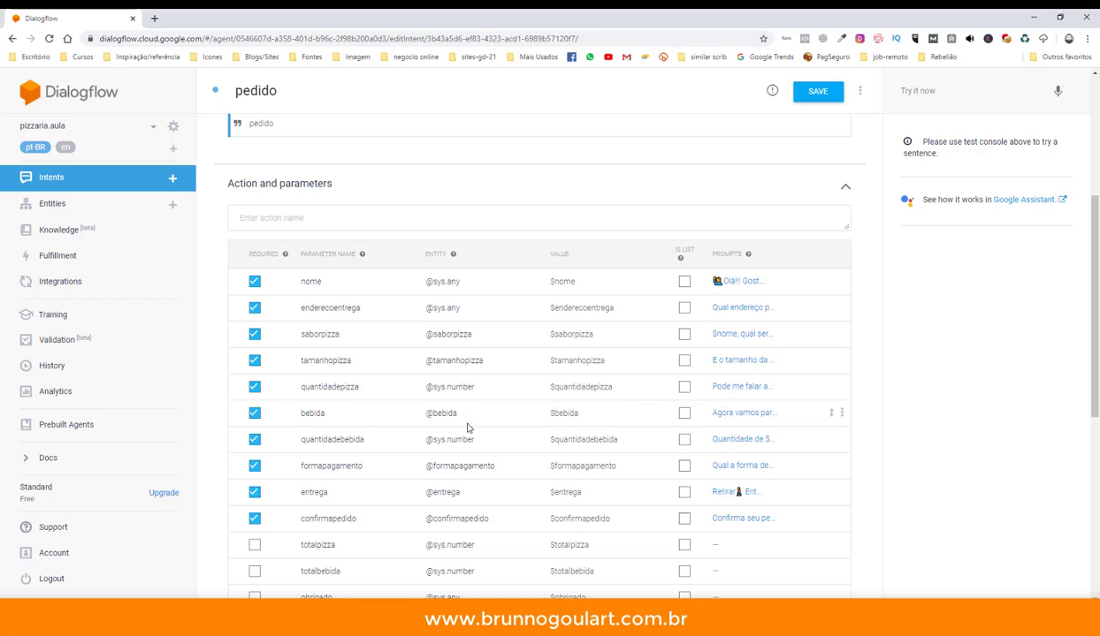
Step: Check the default text response of the pedido intent
scroll(467, 428, "down", 2)
scroll(424, 415, "down", 3)
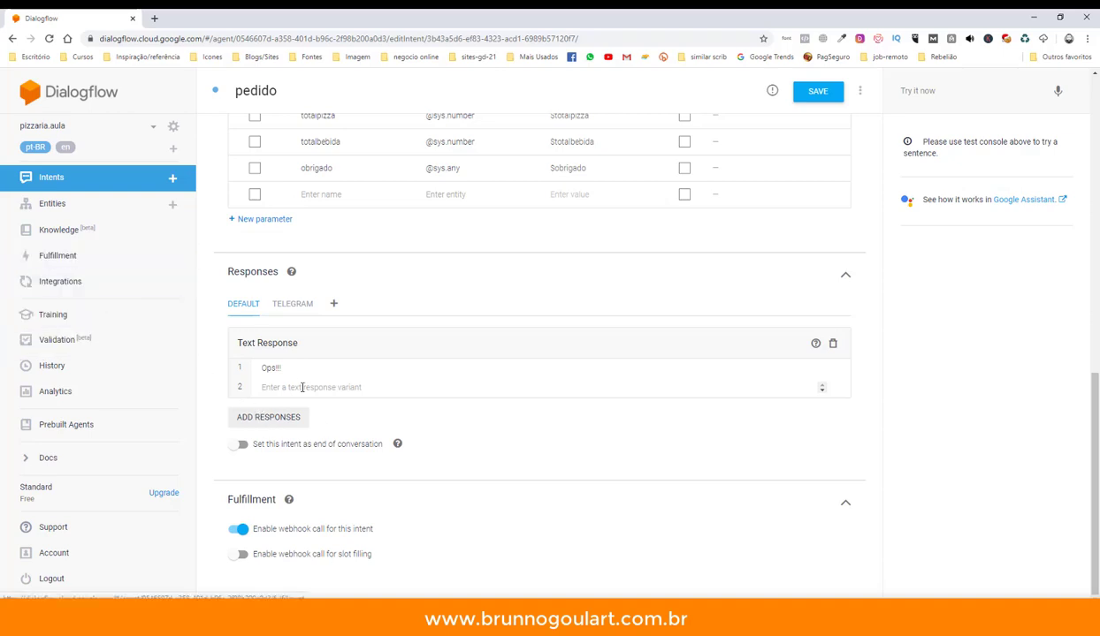
left_click_drag(283, 368, 260, 368)
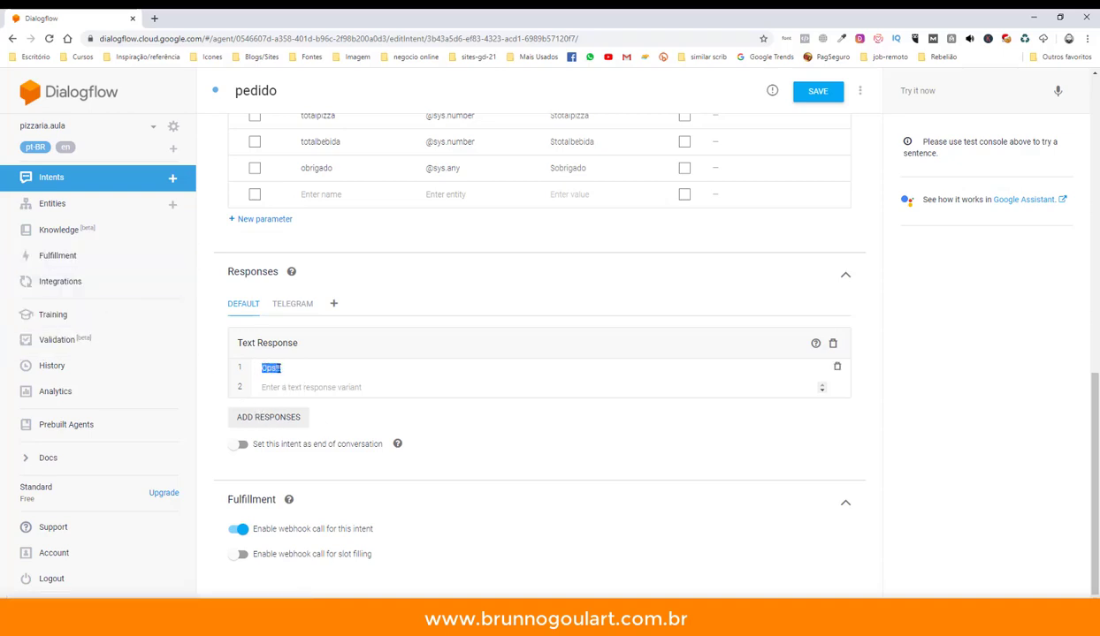
left_click(283, 368)
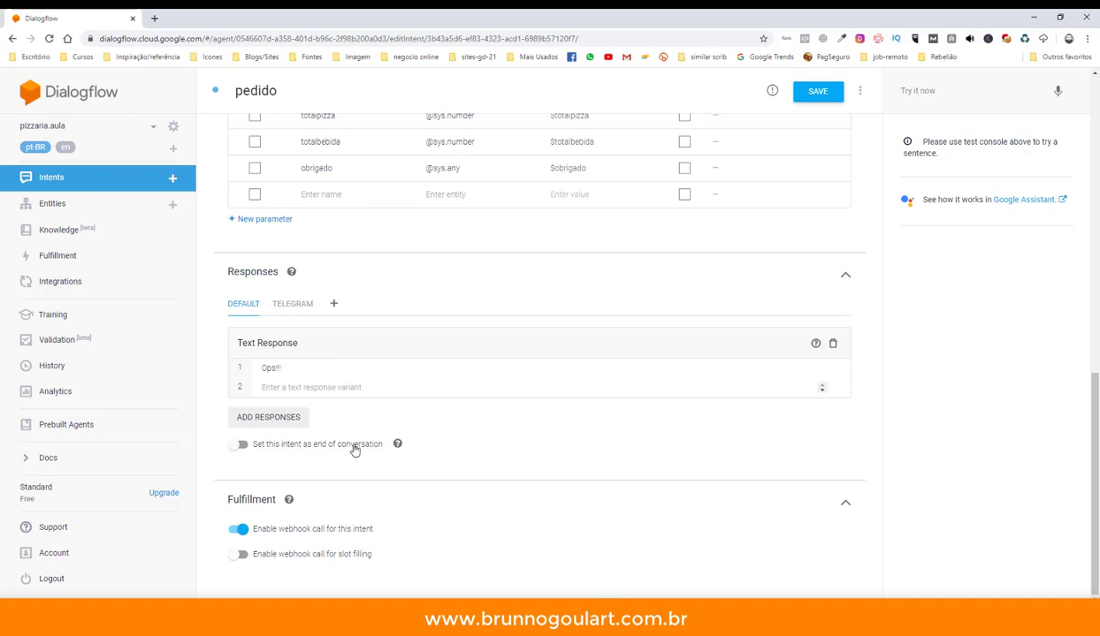
Step: Collapse and re-expand the pedido intent's Fulfillment section to inspect its webhook call settings
scroll(354, 445, "up", 8)
scroll(477, 402, "down", 8)
left_click(405, 499)
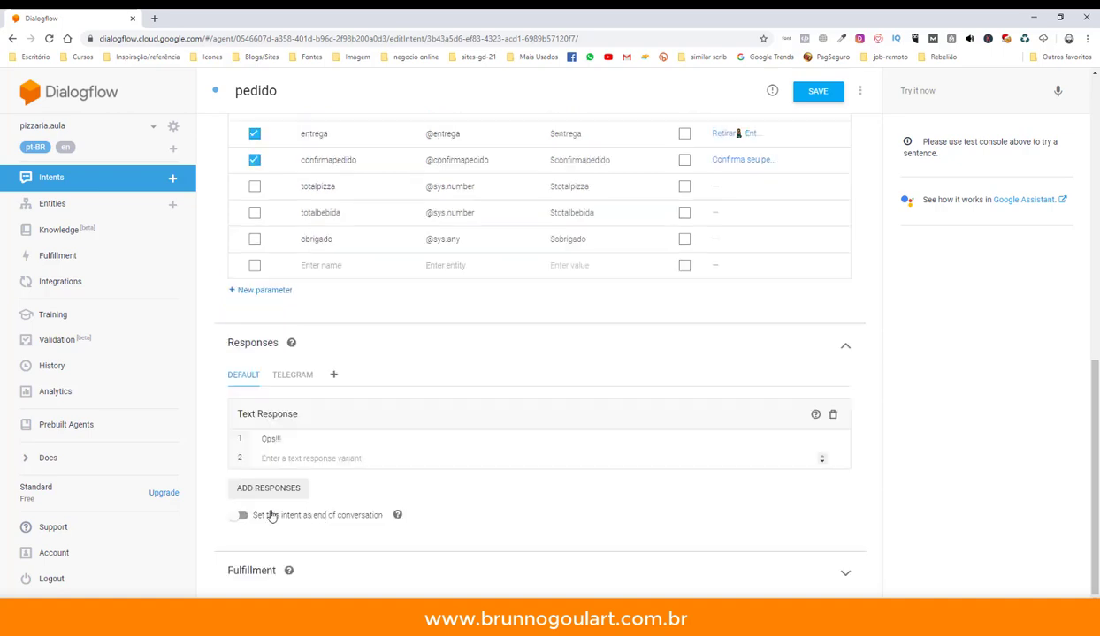
left_click(329, 576)
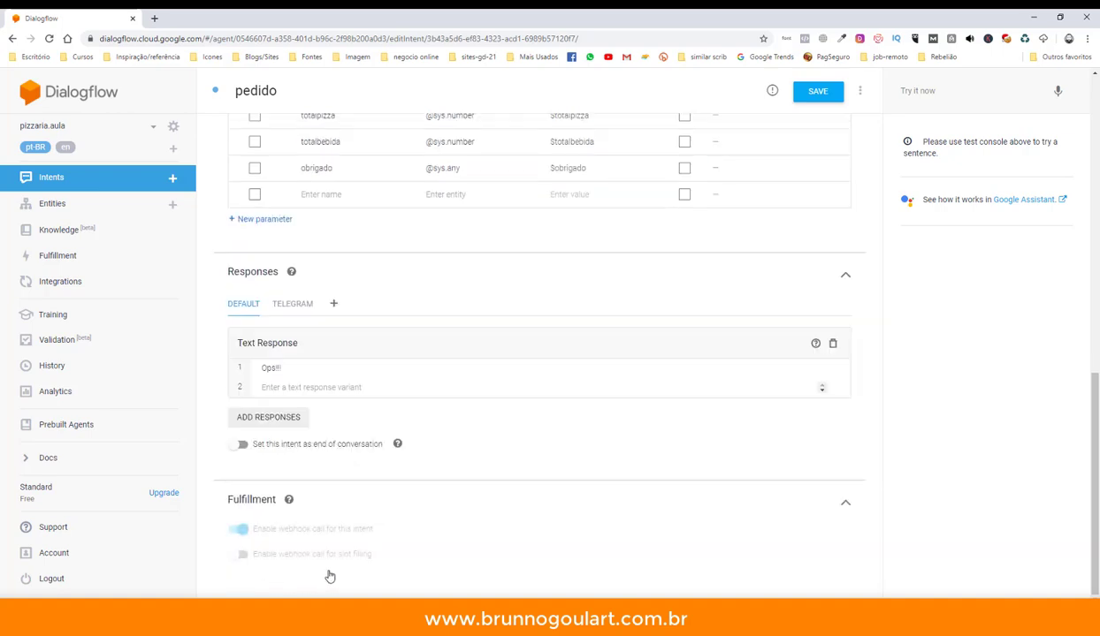
Step: Switch the pedido intent's own webhook call off and back on, leaving it enabled, and save the intent
left_click(238, 528)
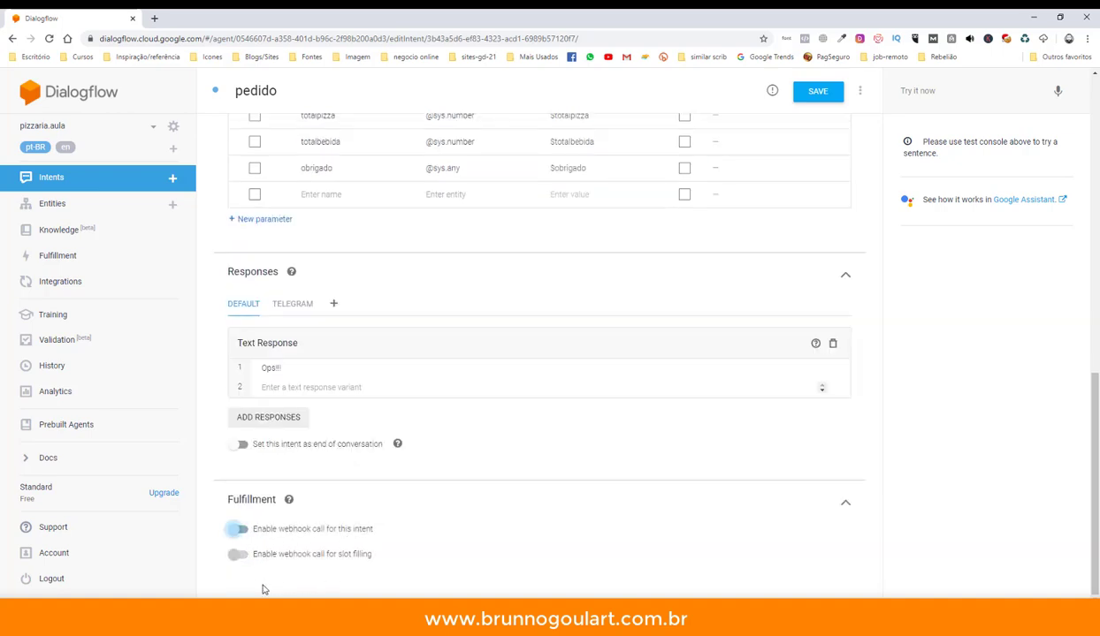
left_click(242, 530)
left_click(242, 529)
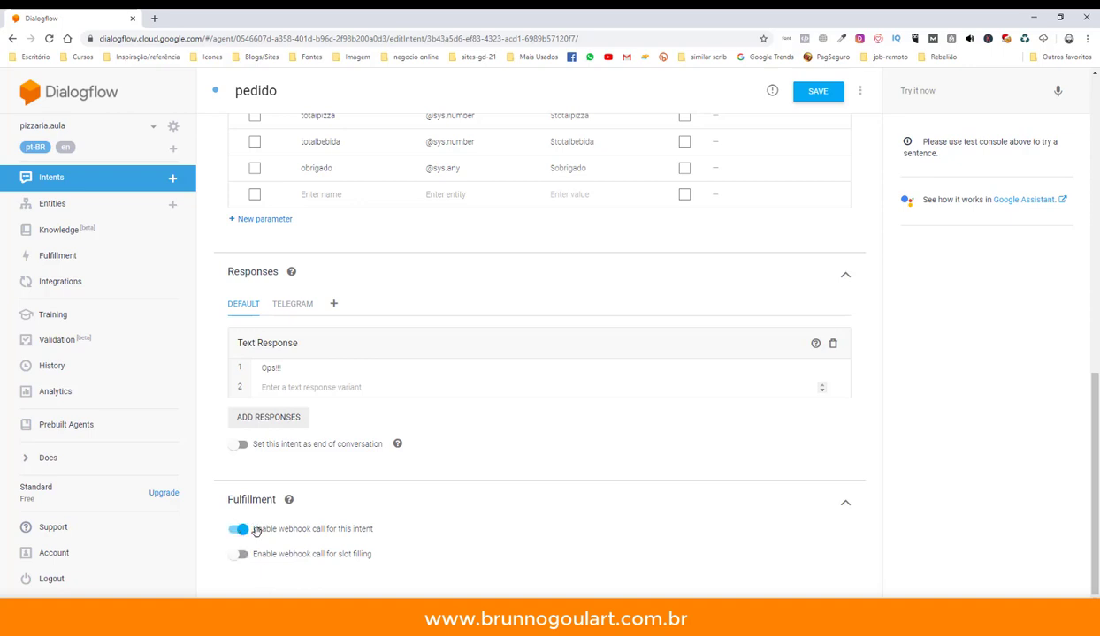
left_click(818, 98)
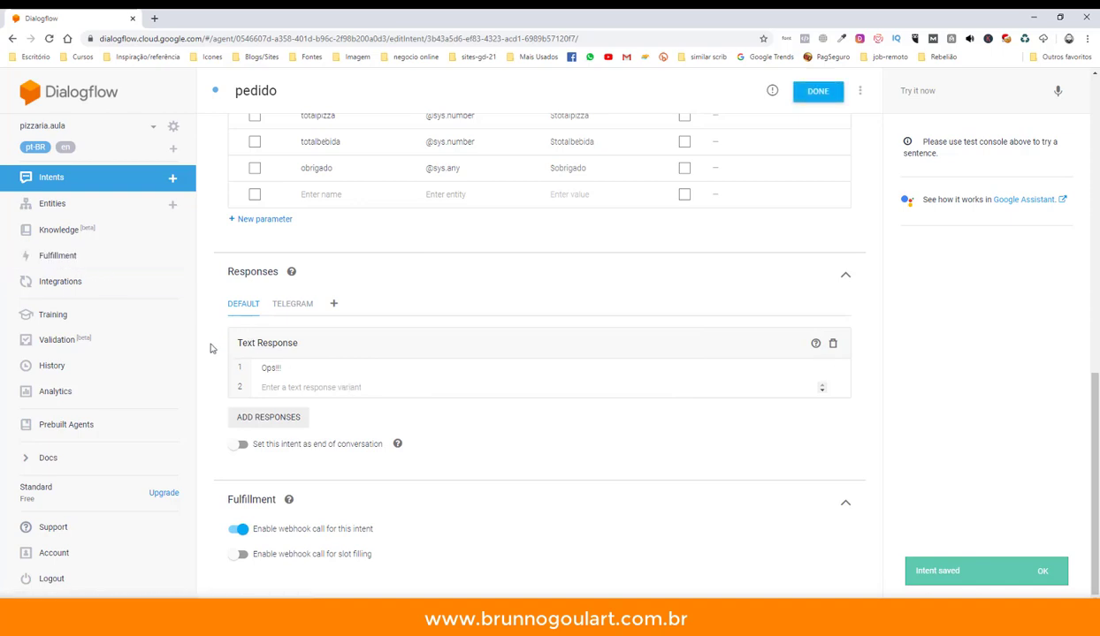
Step: Review the agent's custom entities and the entries of tamanhopizza, and return to the intents list
left_click(75, 209)
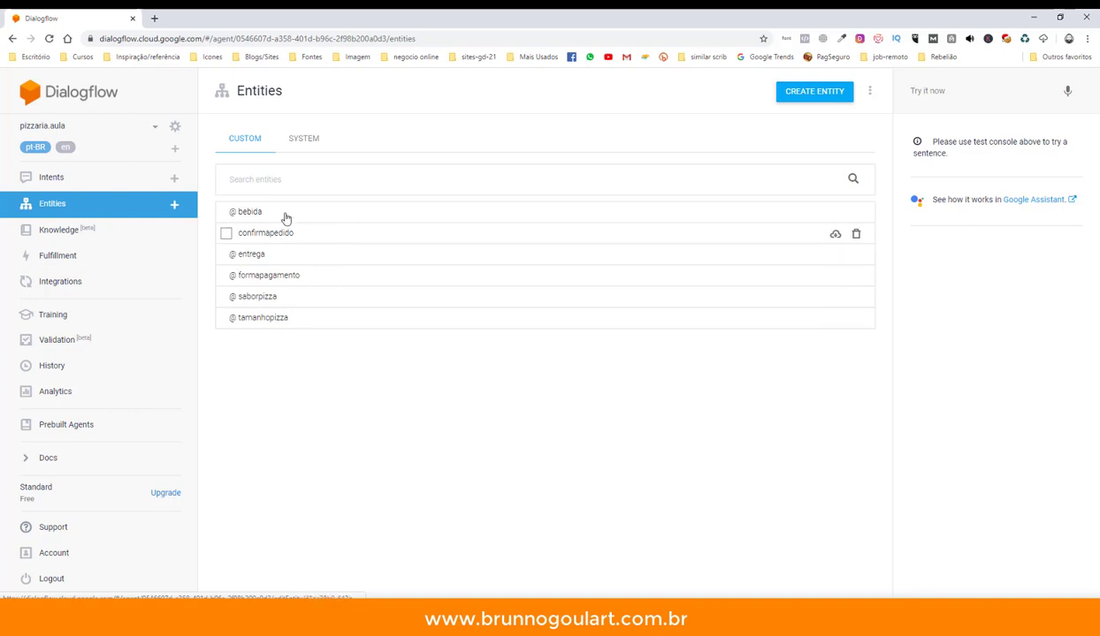
left_click(306, 320)
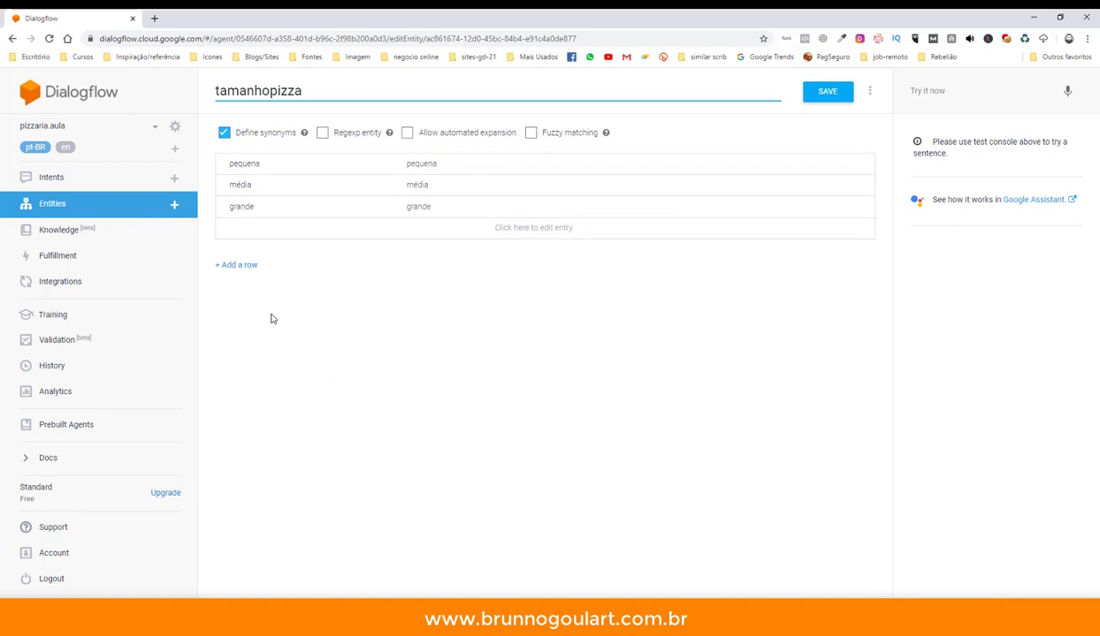
left_click(116, 176)
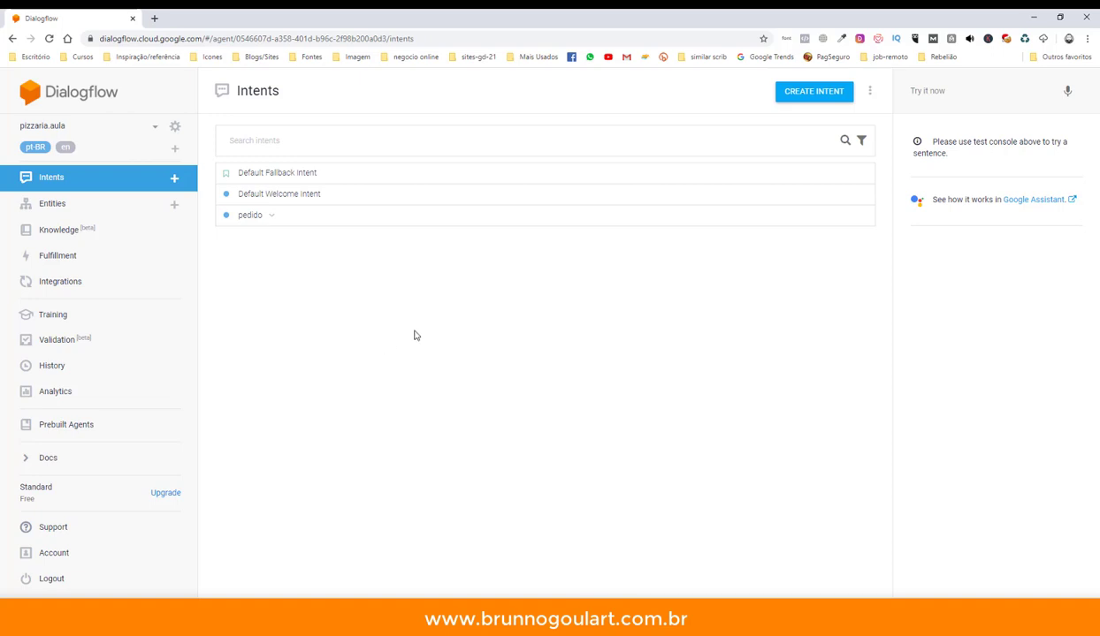
Step: Open the agent's fulfillment page, and review the entities and Fulfilment code in the AULA-CALCULO Word document before returning to Dialogflow
left_click(107, 263)
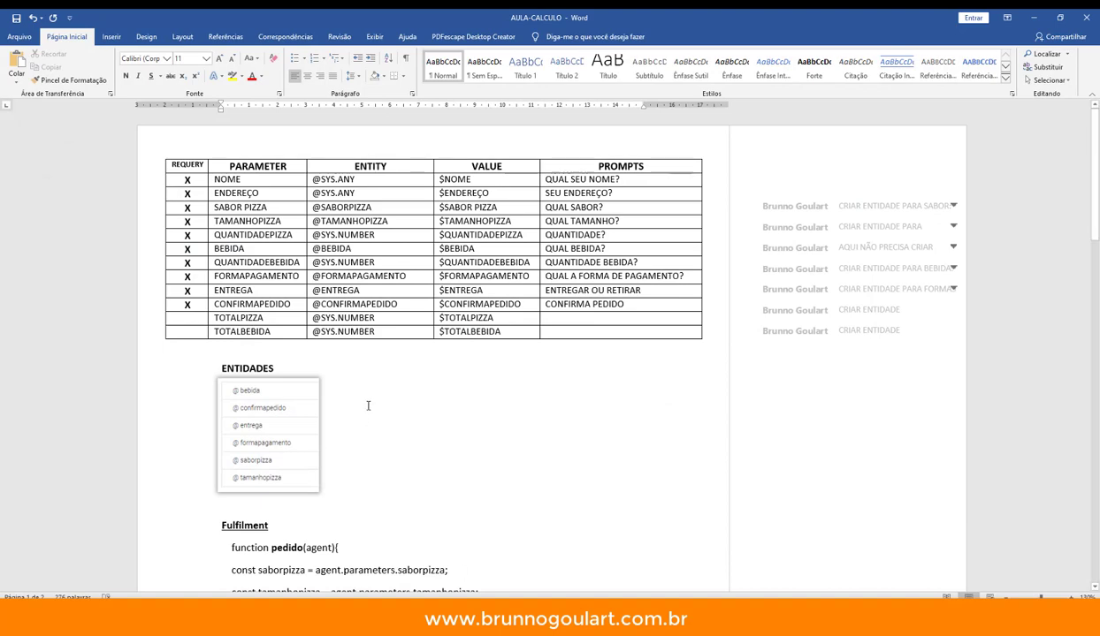
scroll(367, 405, "down", 7)
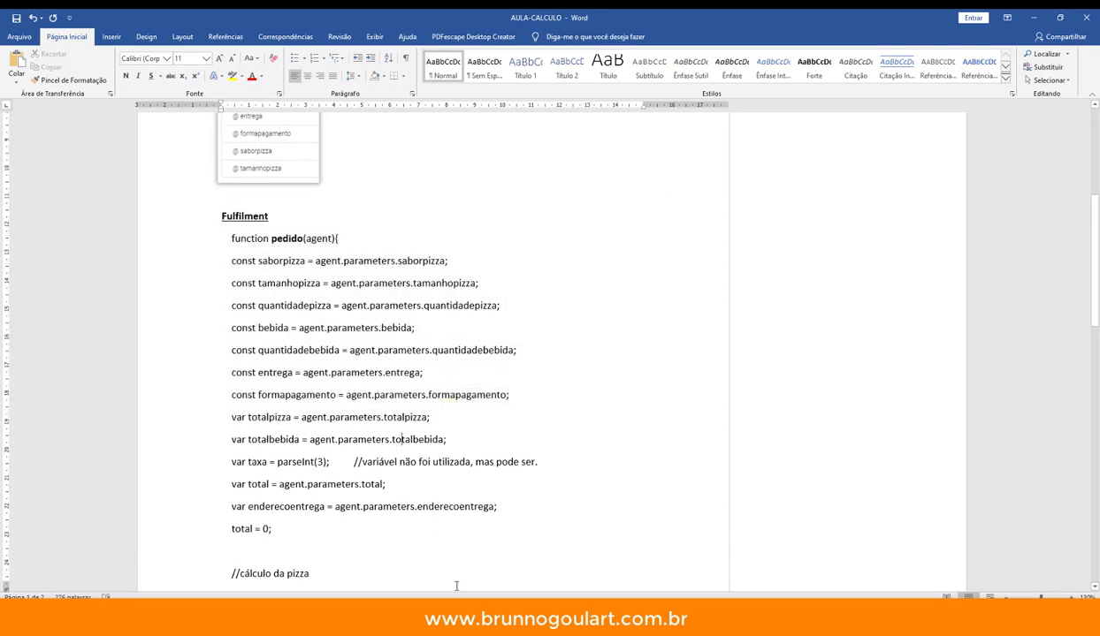
left_click(1034, 18)
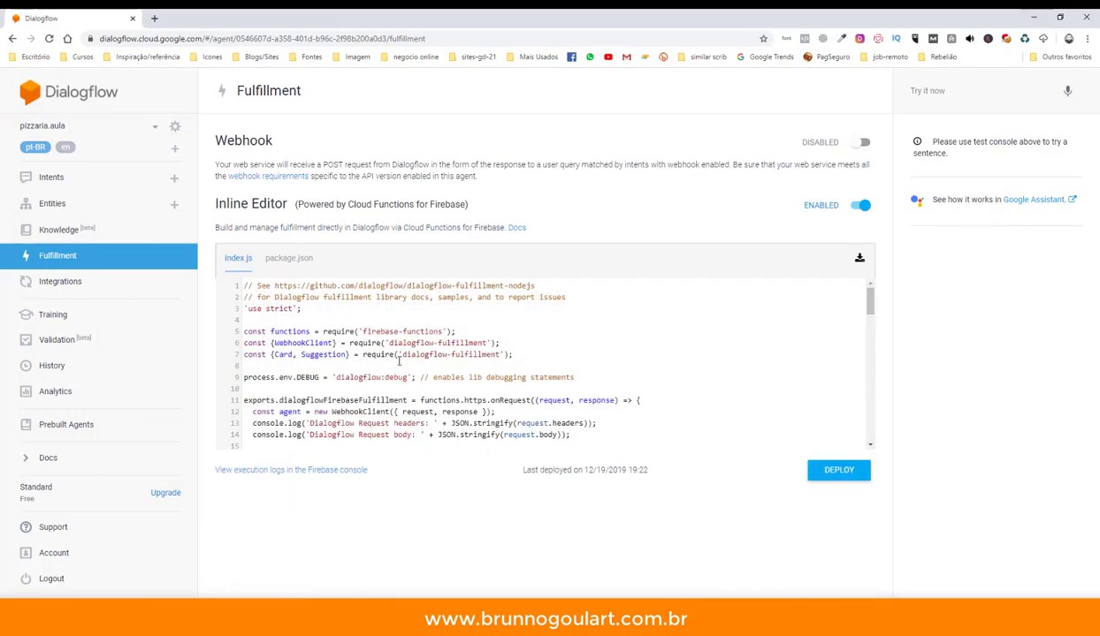
Step: Check the Inline Editor's enable switch and skim the index.js code through the variable declarations ending at total = 0
left_click(861, 205)
left_click(864, 206)
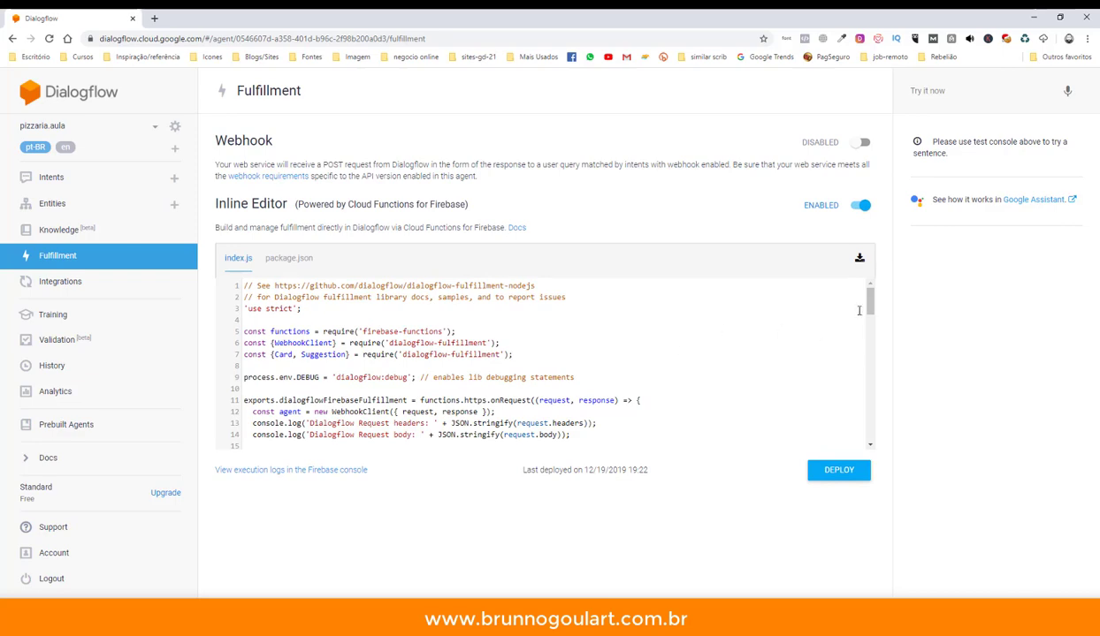
scroll(870, 398, "down", 15)
scroll(871, 397, "up", 15)
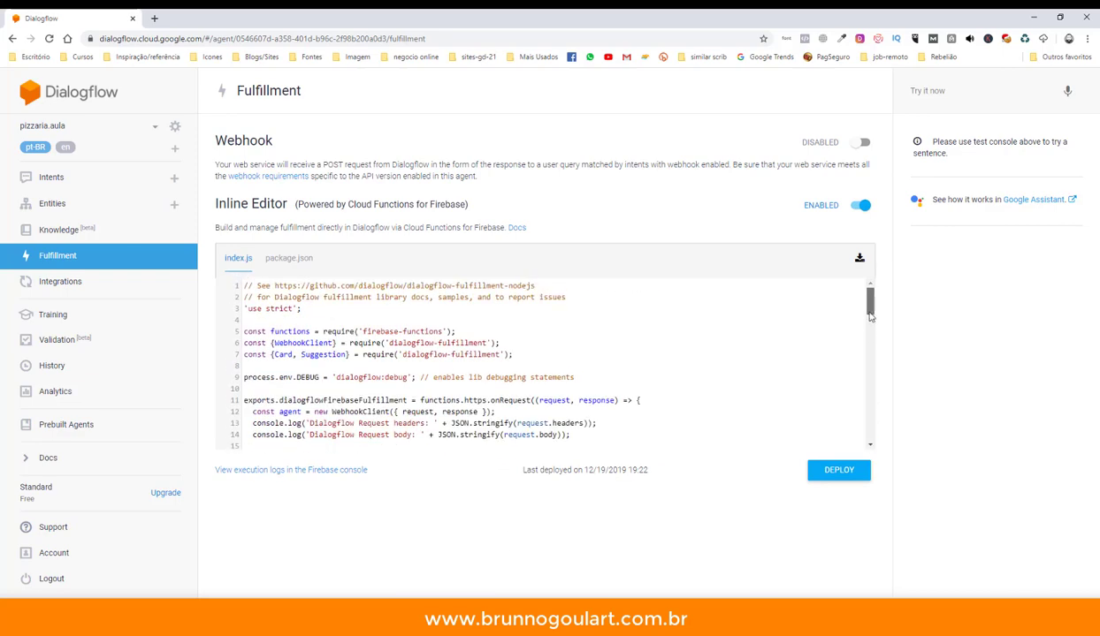
scroll(584, 385, "down", 6)
left_click_drag(306, 358, 294, 291)
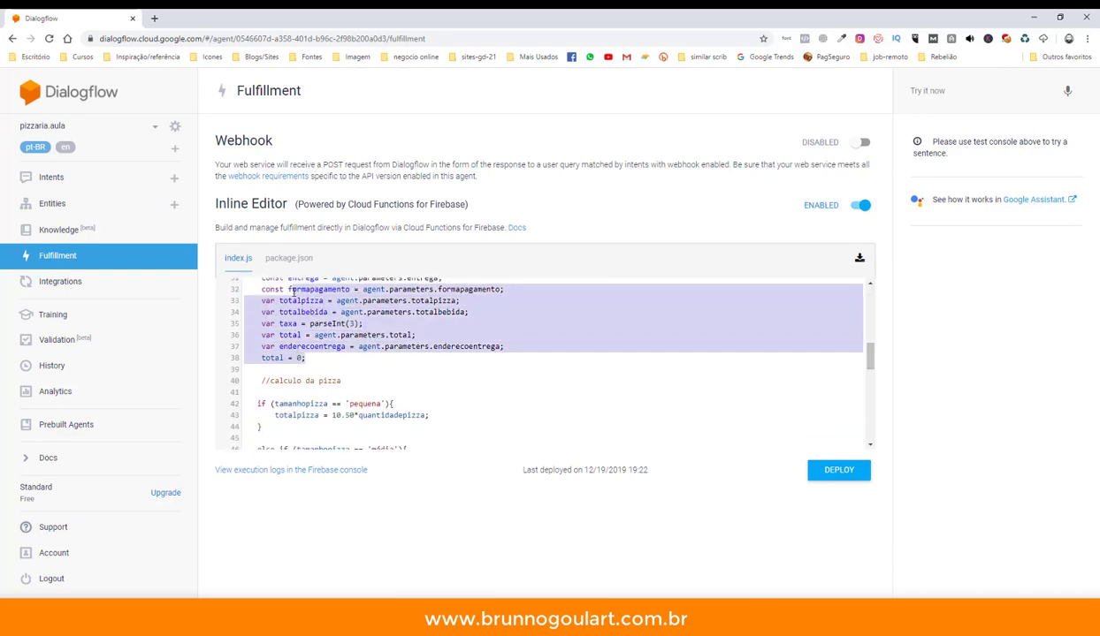
scroll(298, 383, "up", 7)
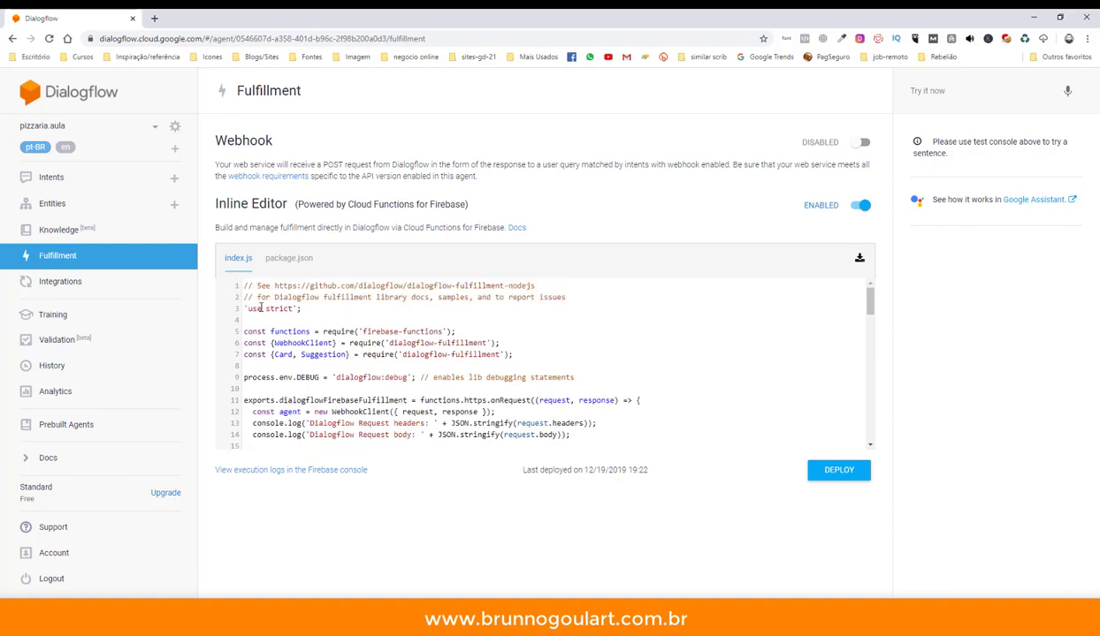
Step: Locate the pedido function below the welcome and fallback functions in index.js and highlight its declaration
scroll(309, 366, "down", 3)
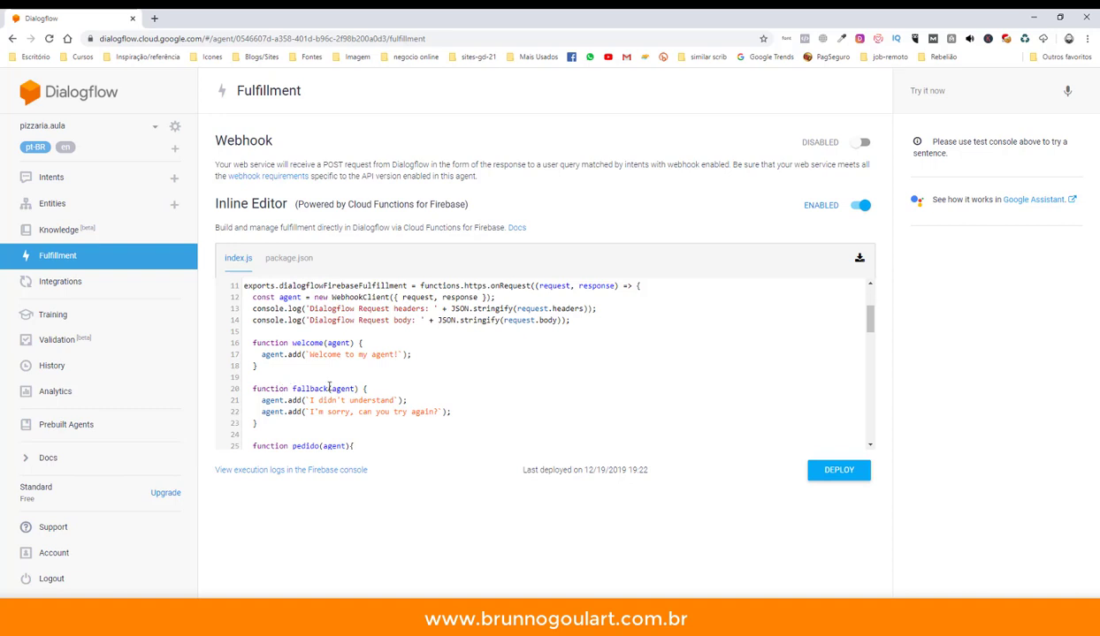
scroll(691, 377, "down", 3)
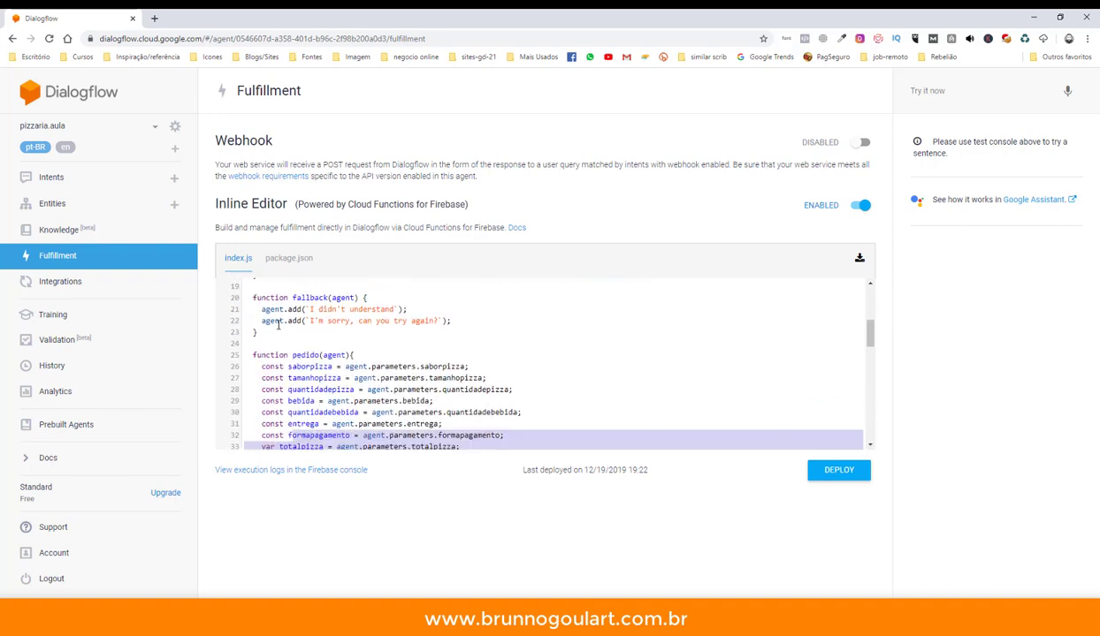
scroll(297, 301, "down", 2)
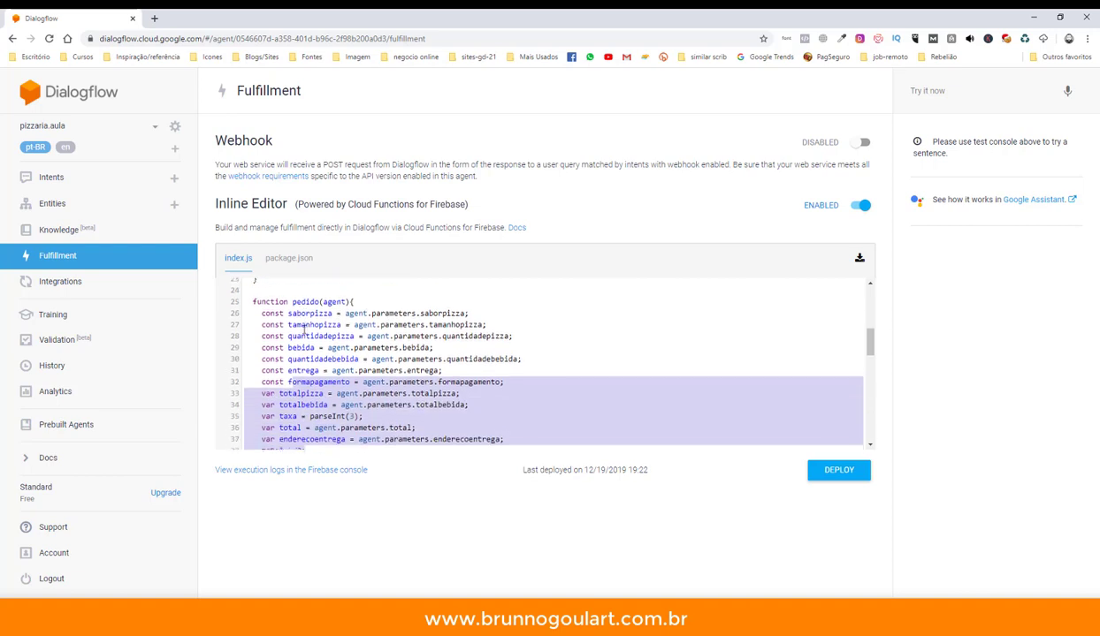
double_click(294, 298)
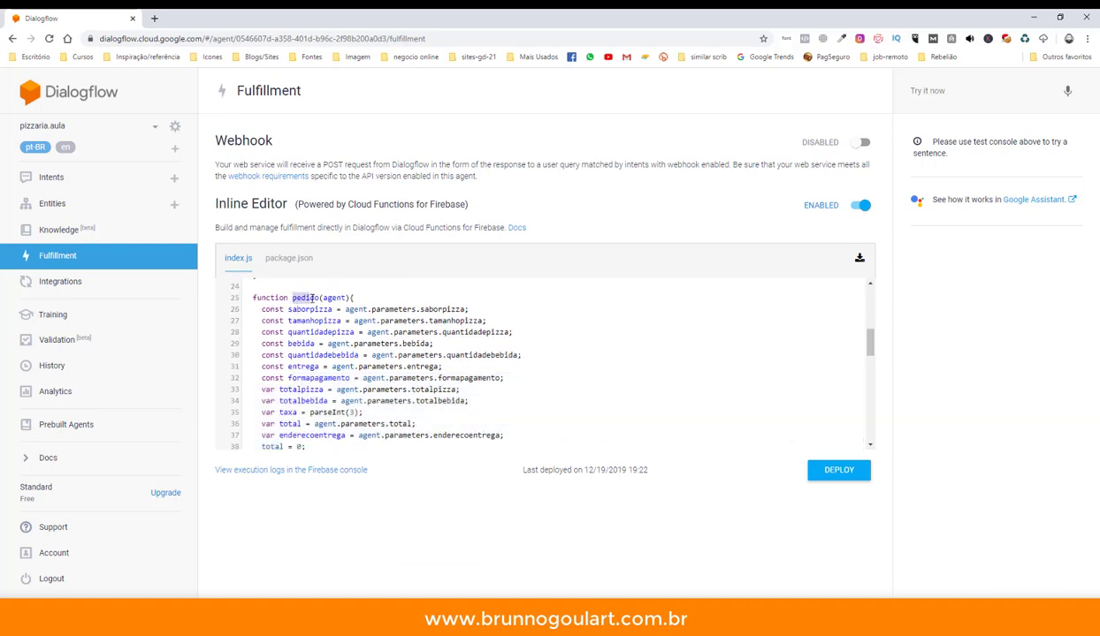
left_click_drag(253, 298, 325, 299)
Step: Highlight the agent.parameters reference and the saborpizza parameter name in the const saborpizza line
left_click(313, 310)
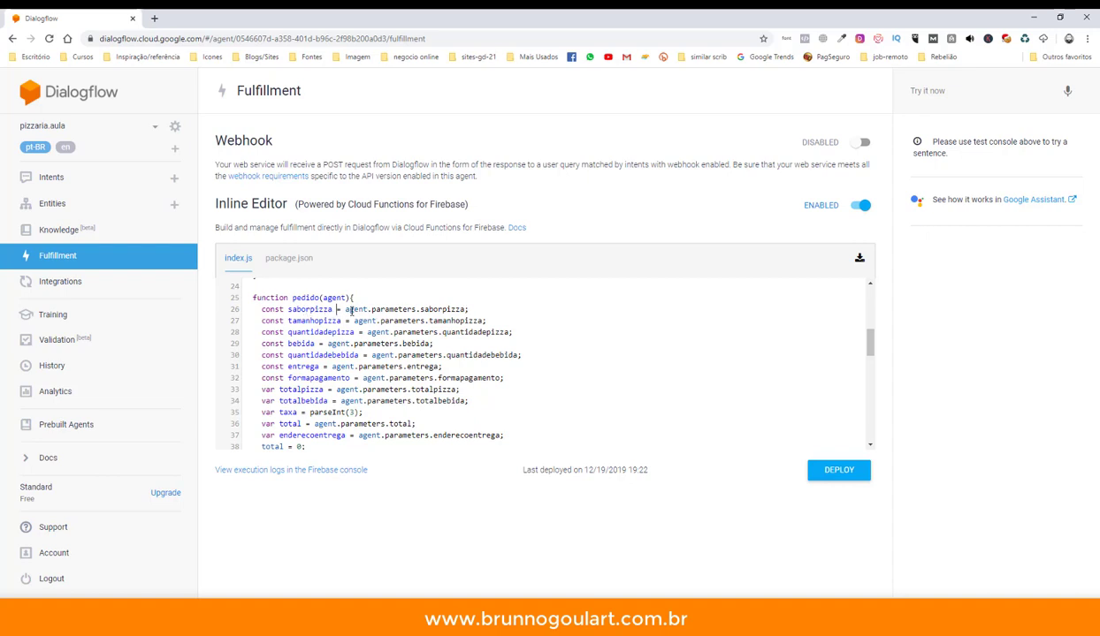
left_click_drag(345, 309, 420, 311)
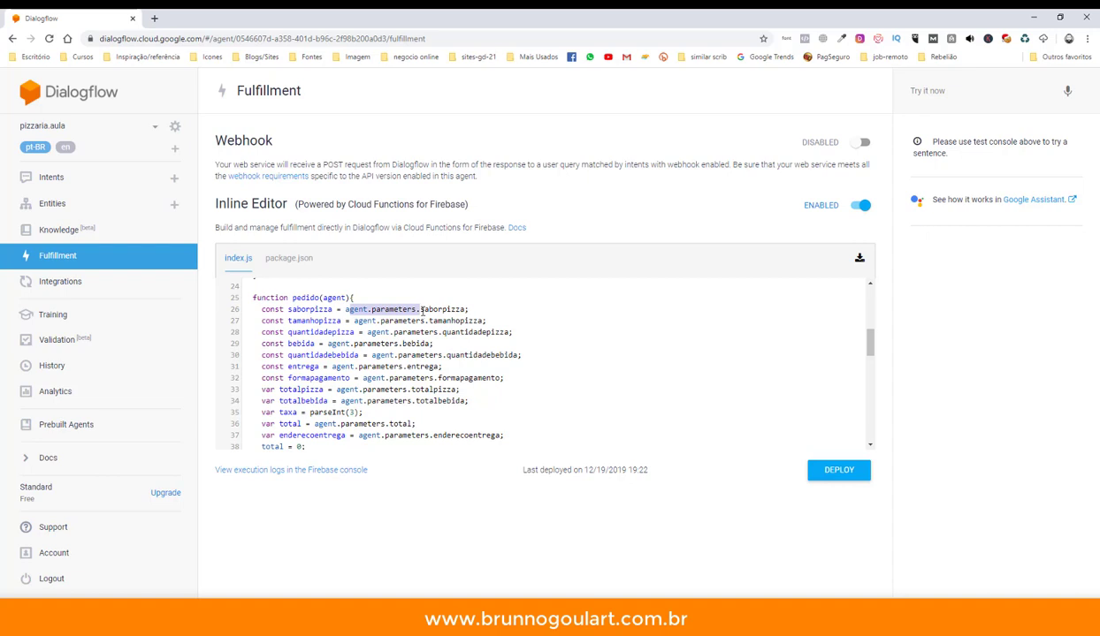
left_click(421, 309)
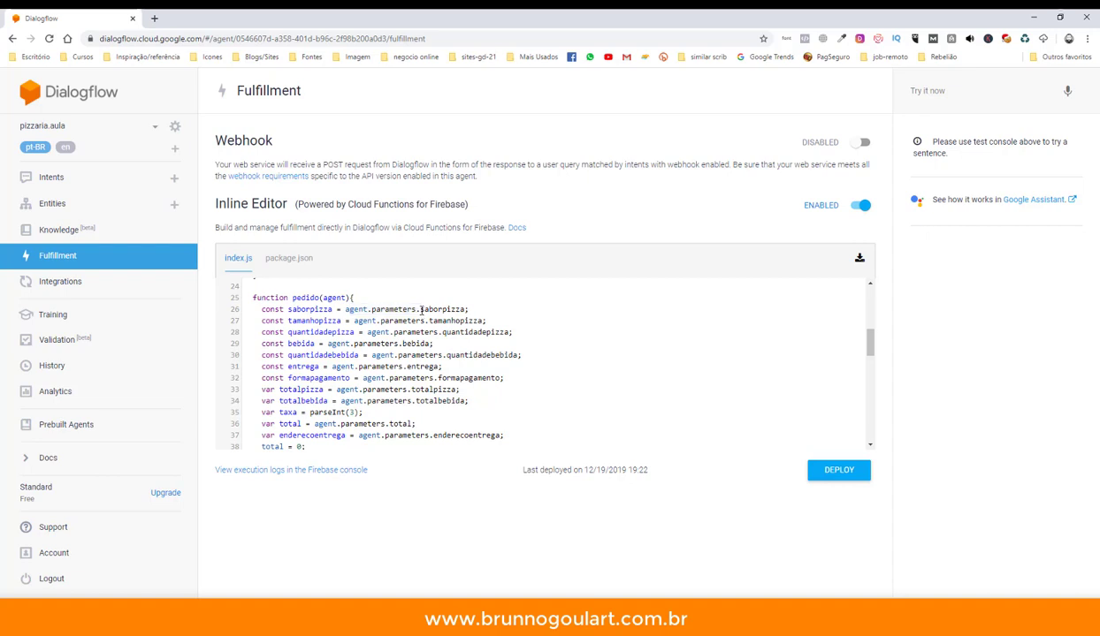
left_click_drag(421, 309, 465, 310)
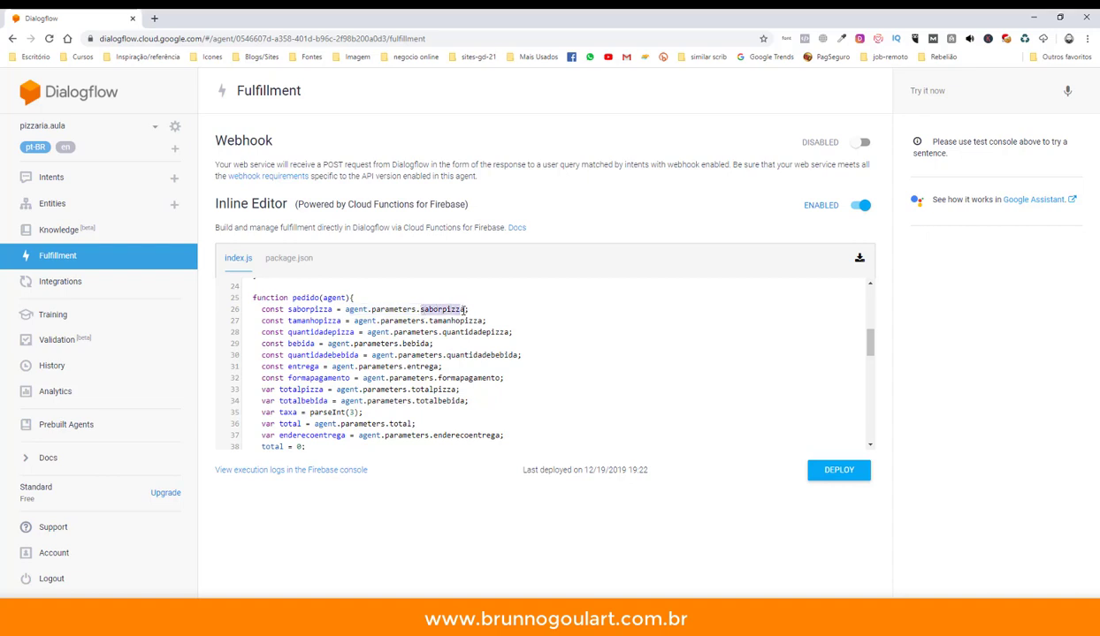